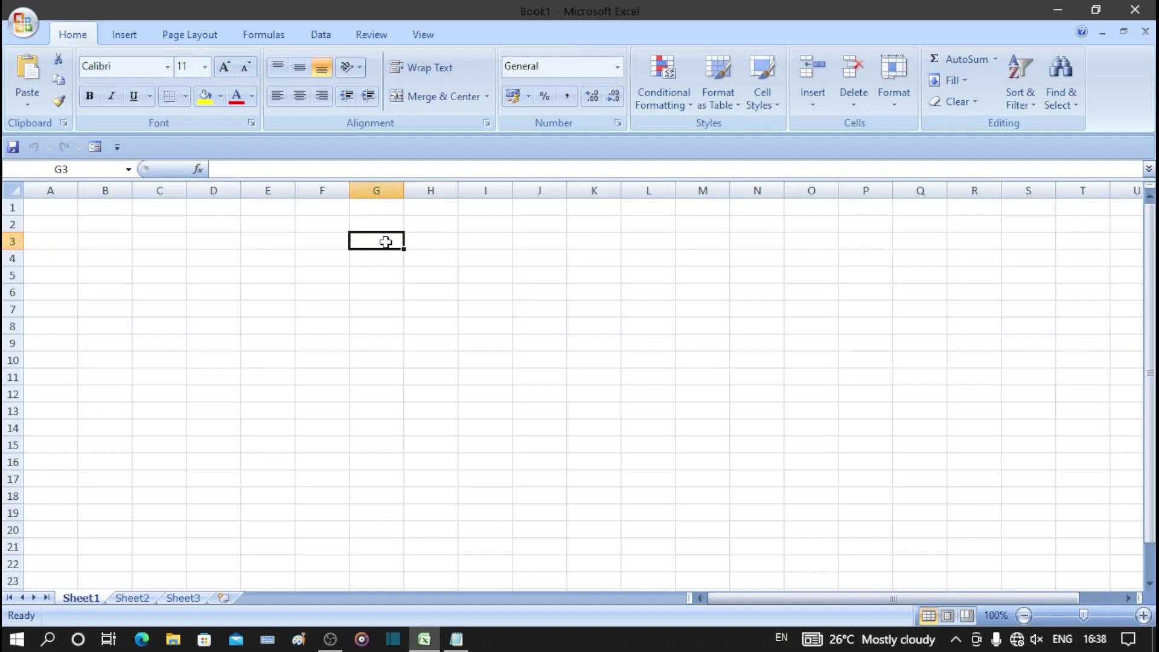
Paste the shop name 'Mahesh Electronics & Compueter Spare Parts' into cell G3.
{"action": "type", "text": "Mahesh Electronics & Compueter Spare Parts"}
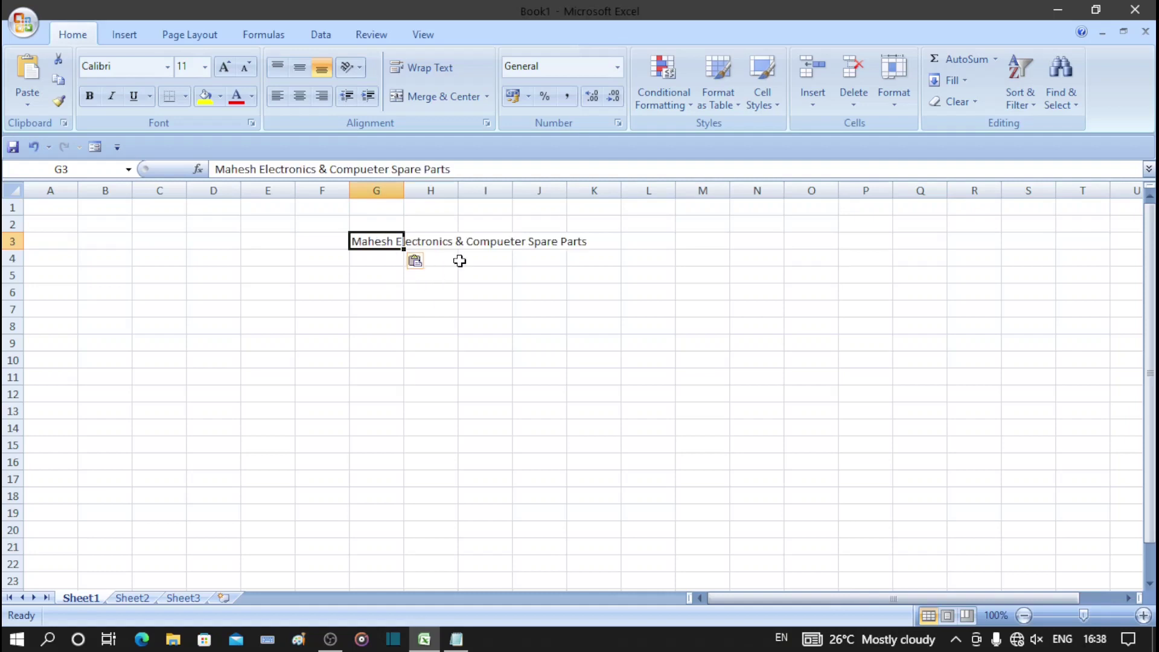
{"action": "left_click", "coordinate": [460, 261]}
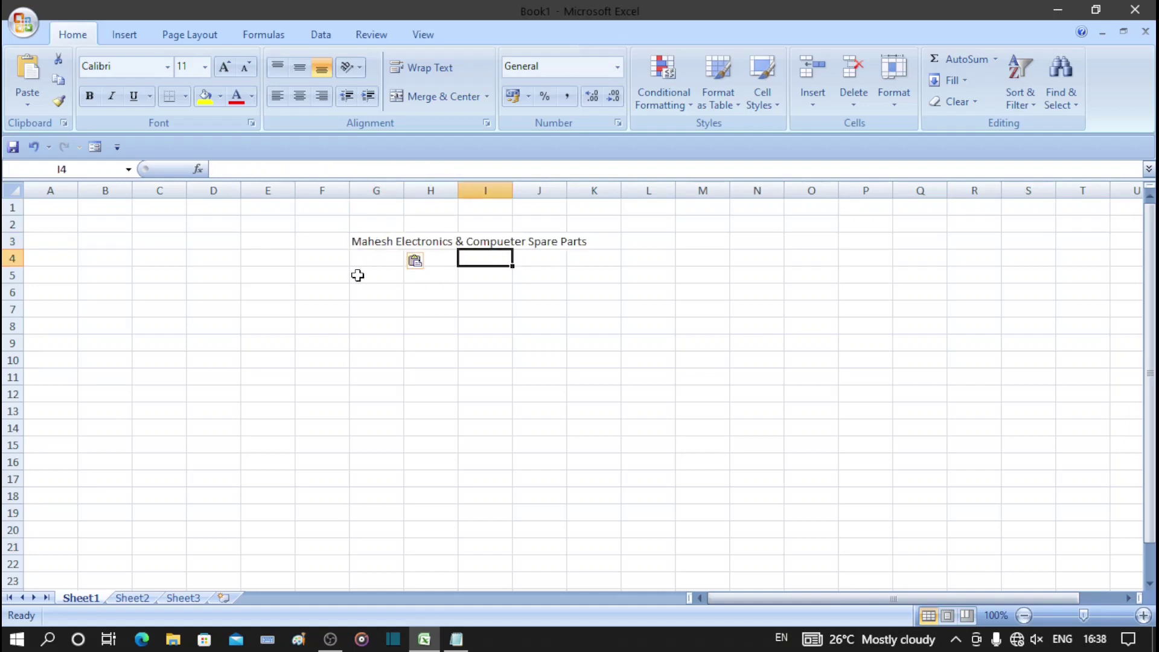
{"action": "left_click", "coordinate": [389, 259]}
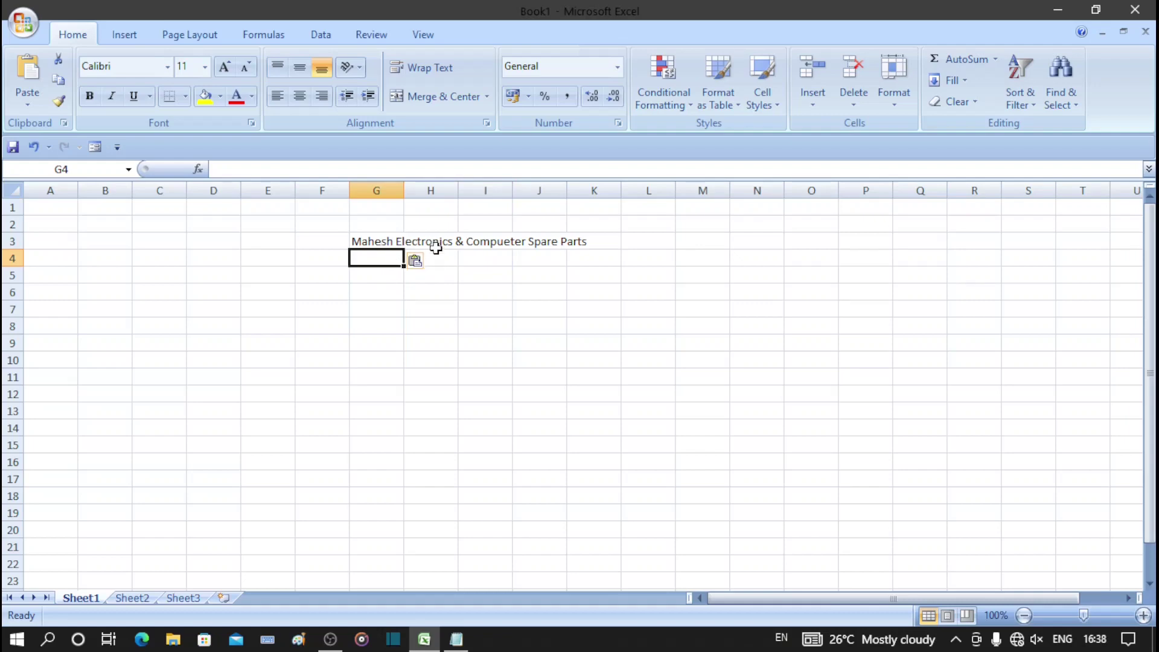
{"action": "left_click", "coordinate": [457, 640]}
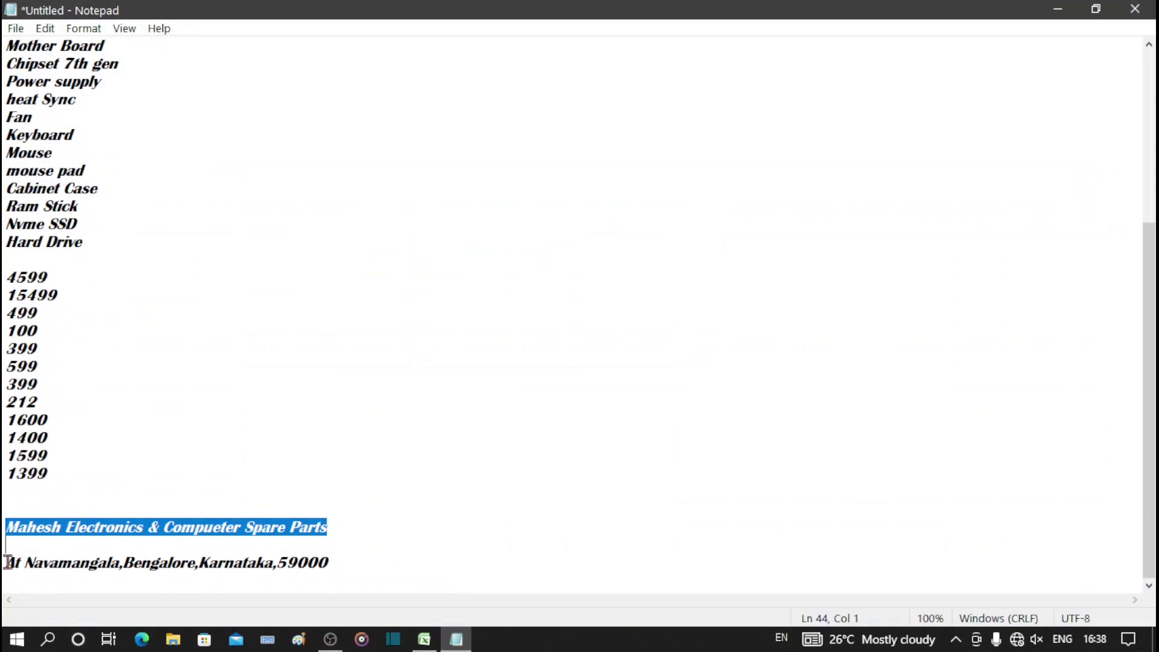
Copy the address line 'At Navamangala,Bengalore,Karnataka,59000' from Notepad and return to Excel.
{"action": "left_click_drag", "start_coordinate": [7, 562], "coordinate": [329, 562]}
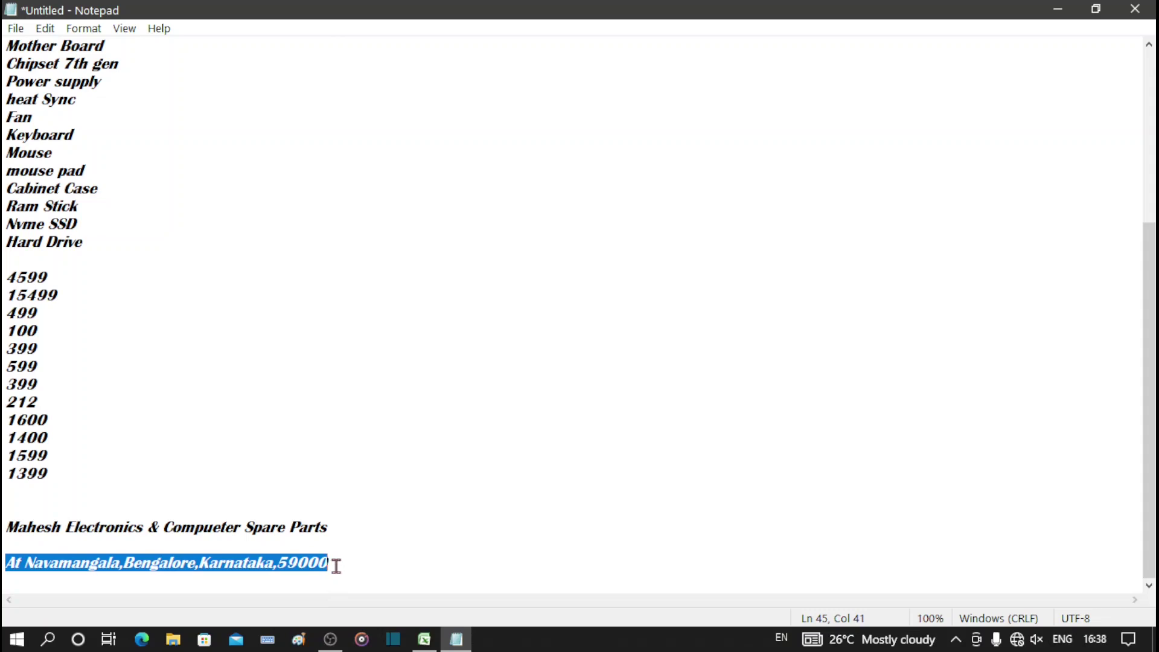
{"action": "left_click", "coordinate": [424, 639]}
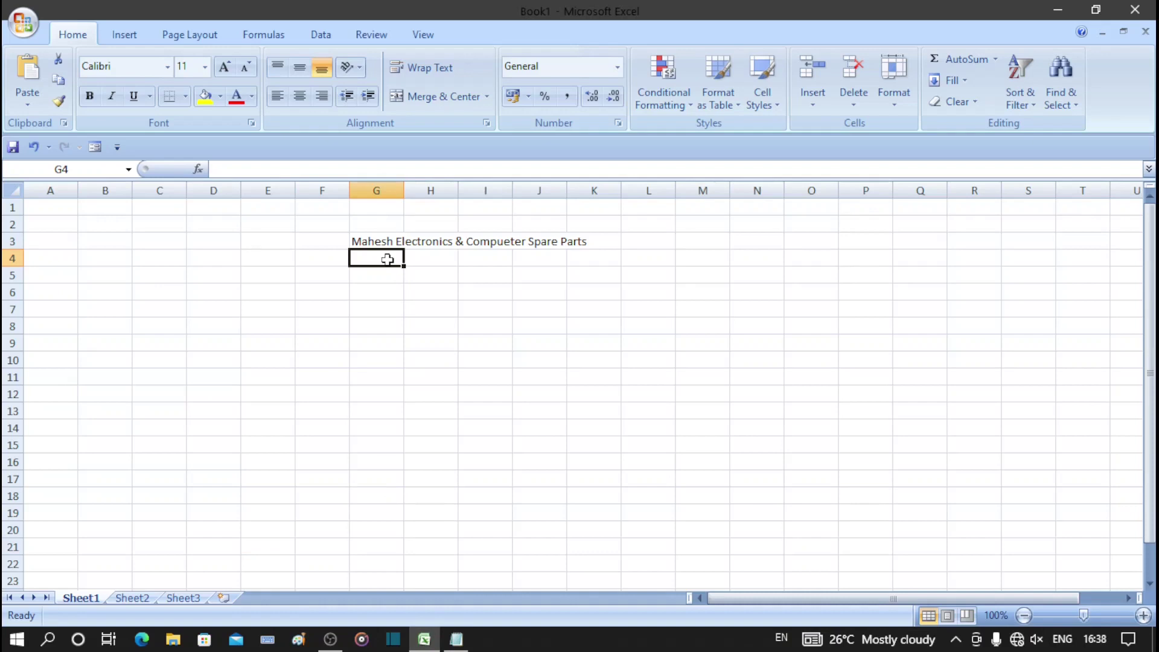
Paste the address into cell G4 beneath the shop name.
{"action": "type", "text": "At Navamangala,Bengalore,Karnataka,59000"}
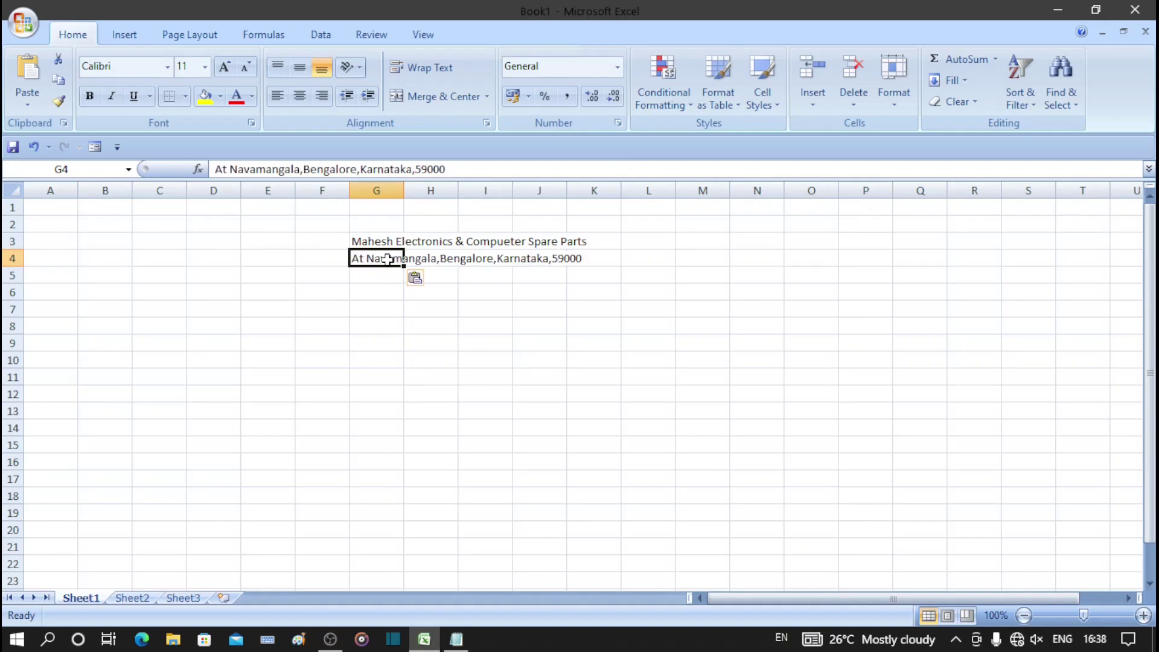
{"action": "left_click", "coordinate": [376, 241]}
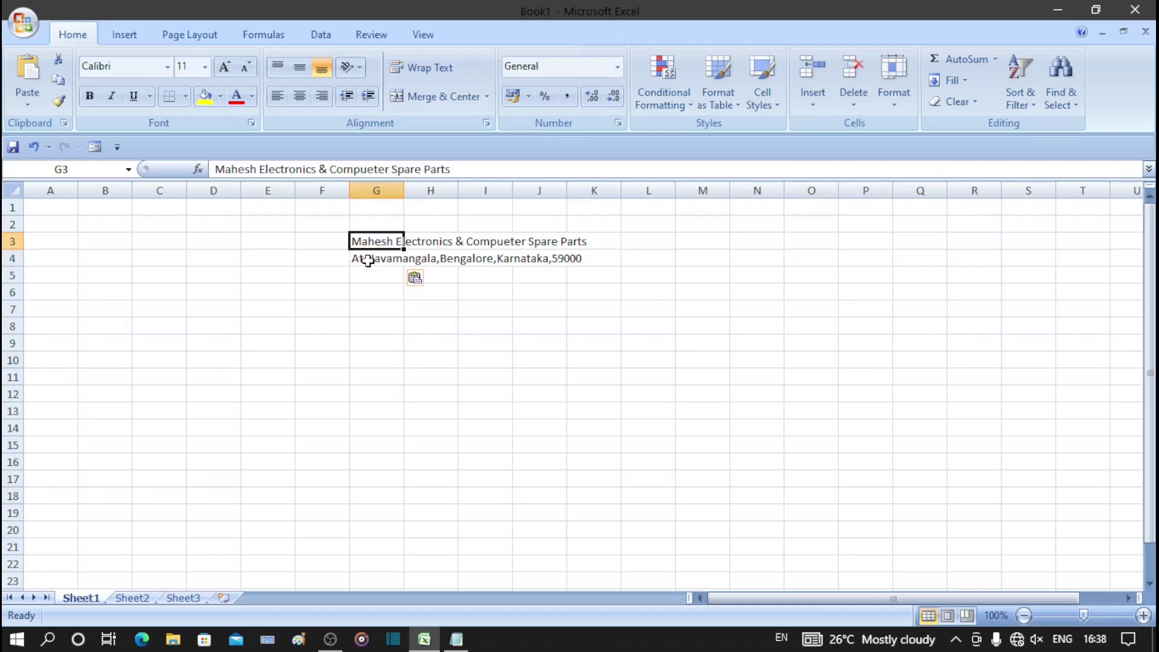
{"action": "left_click", "coordinate": [367, 260]}
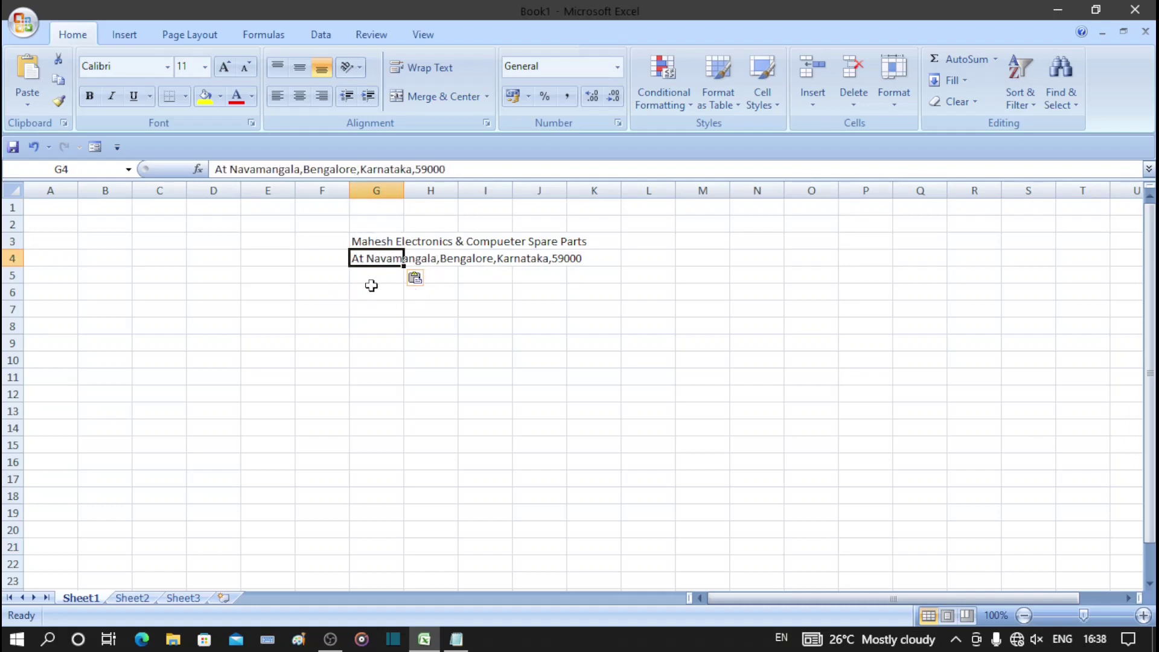
Enter the heading 'Billing' with a capital B in cell H6.
{"action": "left_click", "coordinate": [421, 294]}
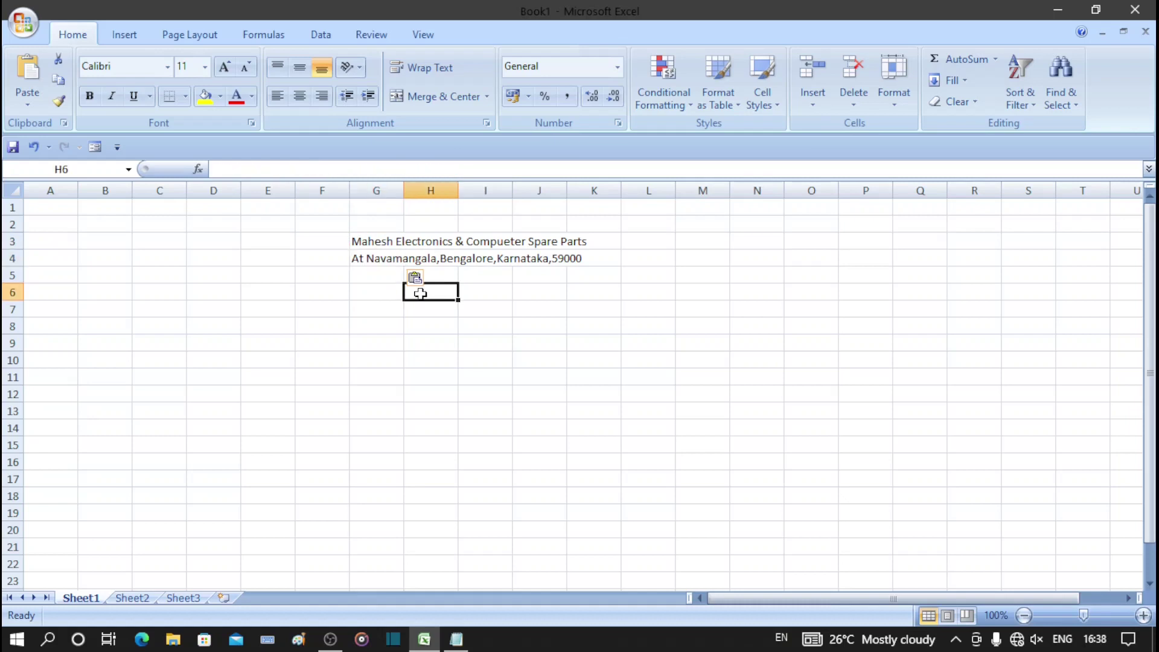
{"action": "type", "text": "bill"}
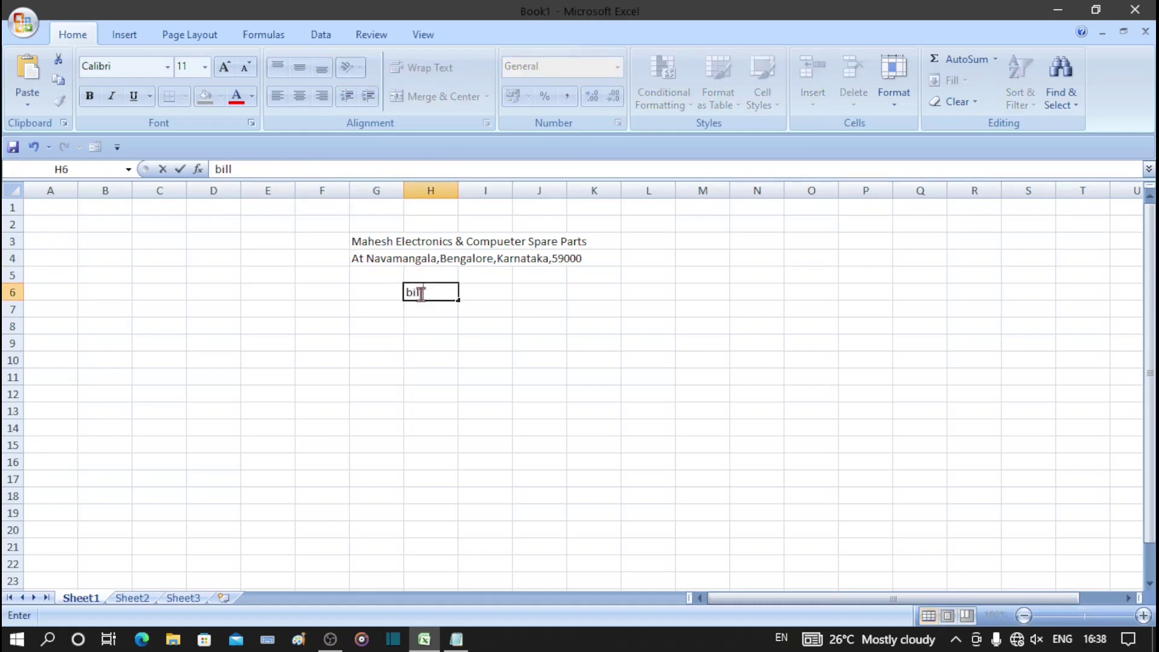
{"action": "type", "text": "ing"}
{"action": "left_click_drag", "start_coordinate": [446, 294], "coordinate": [389, 298]}
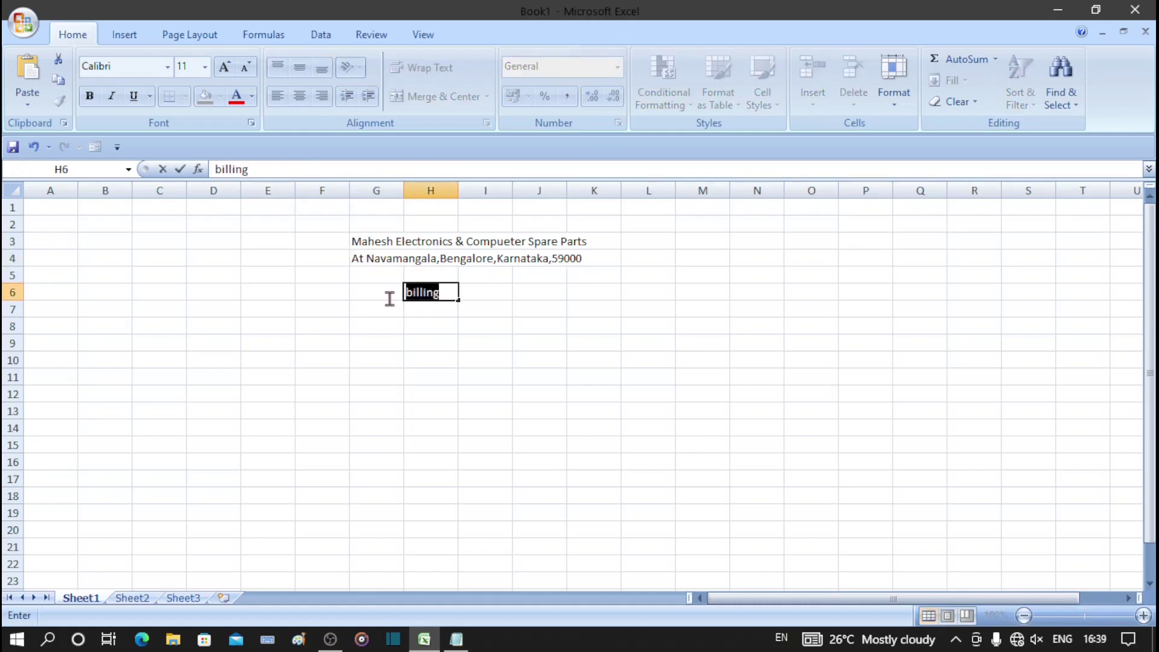
{"action": "left_click", "coordinate": [427, 292]}
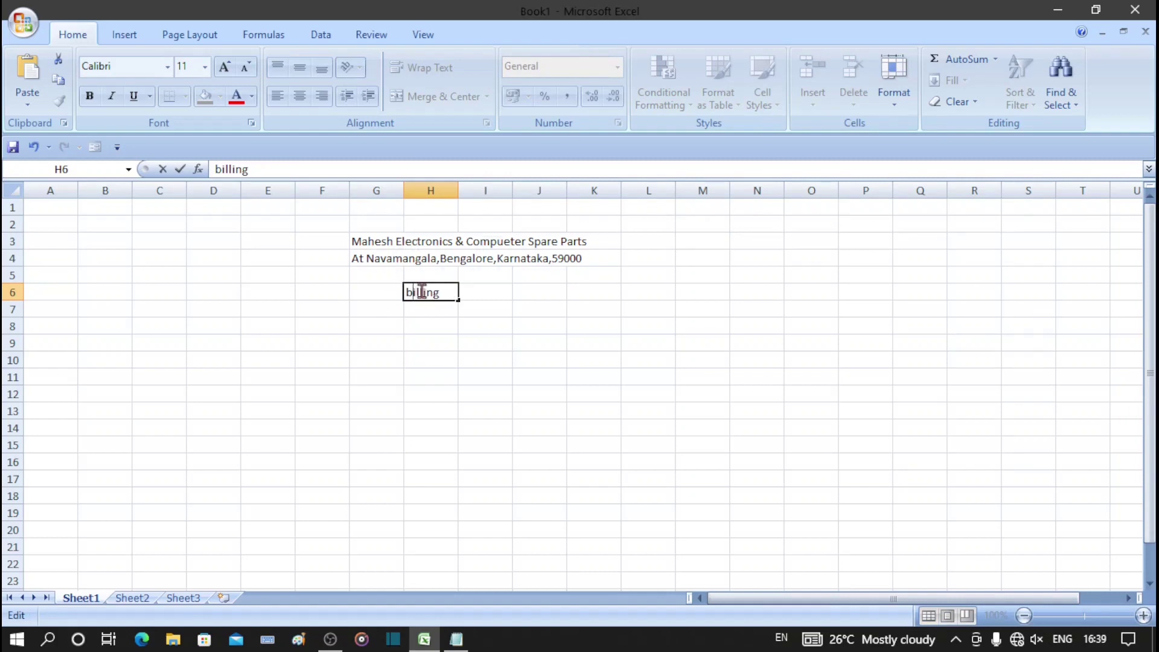
{"action": "key", "text": "BackSpace"}
{"action": "type", "text": "B"}
{"action": "key", "text": "BackSpace"}
{"action": "type", "text": "B"}
{"action": "key", "text": "Tab"}
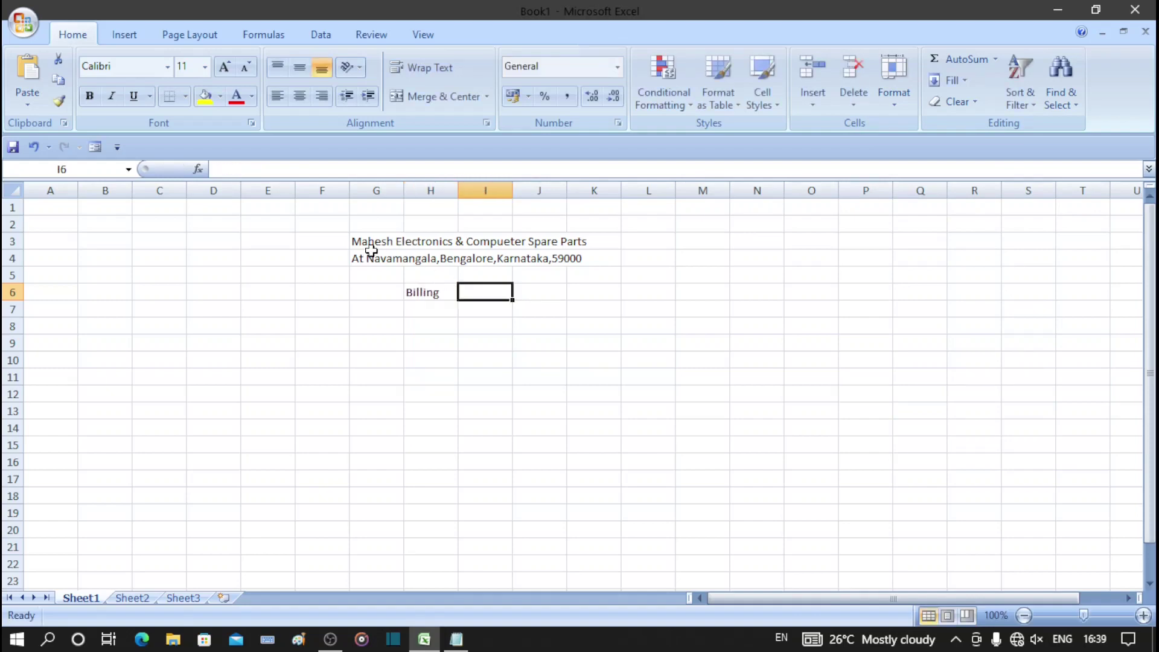
Enlarge the G3 shop-name title with Grow Font.
{"action": "left_click", "coordinate": [398, 237]}
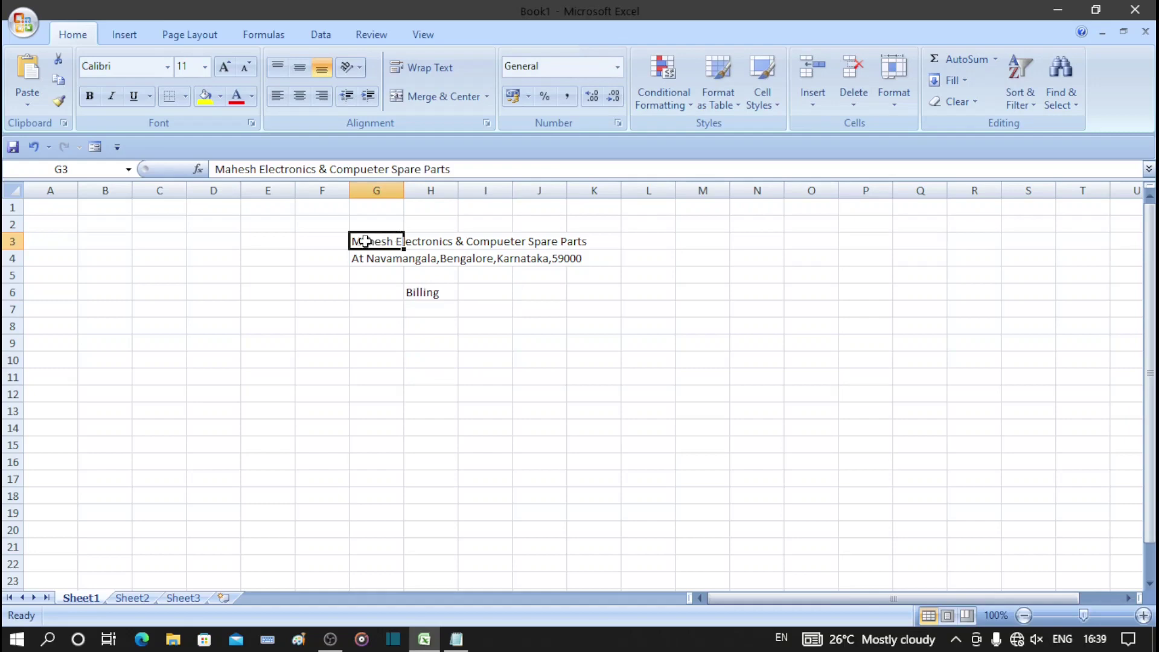
{"action": "left_click_drag", "start_coordinate": [394, 242], "coordinate": [604, 241]}
{"action": "double_click", "coordinate": [225, 67]}
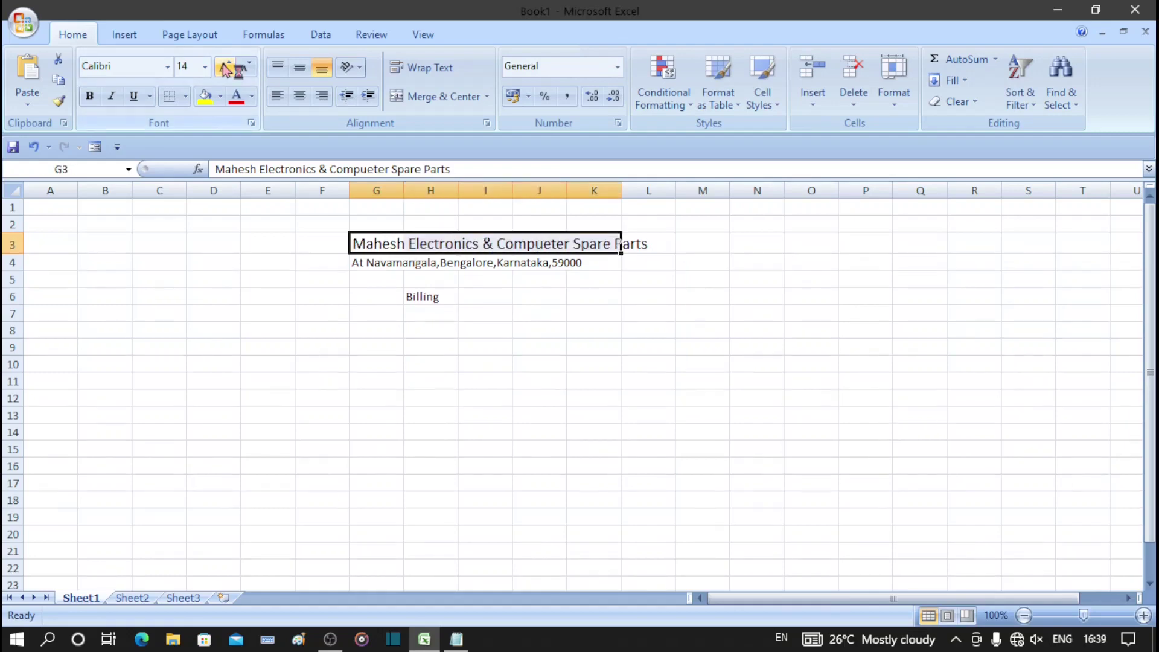
{"action": "left_click", "coordinate": [225, 67]}
{"action": "left_click", "coordinate": [659, 266]}
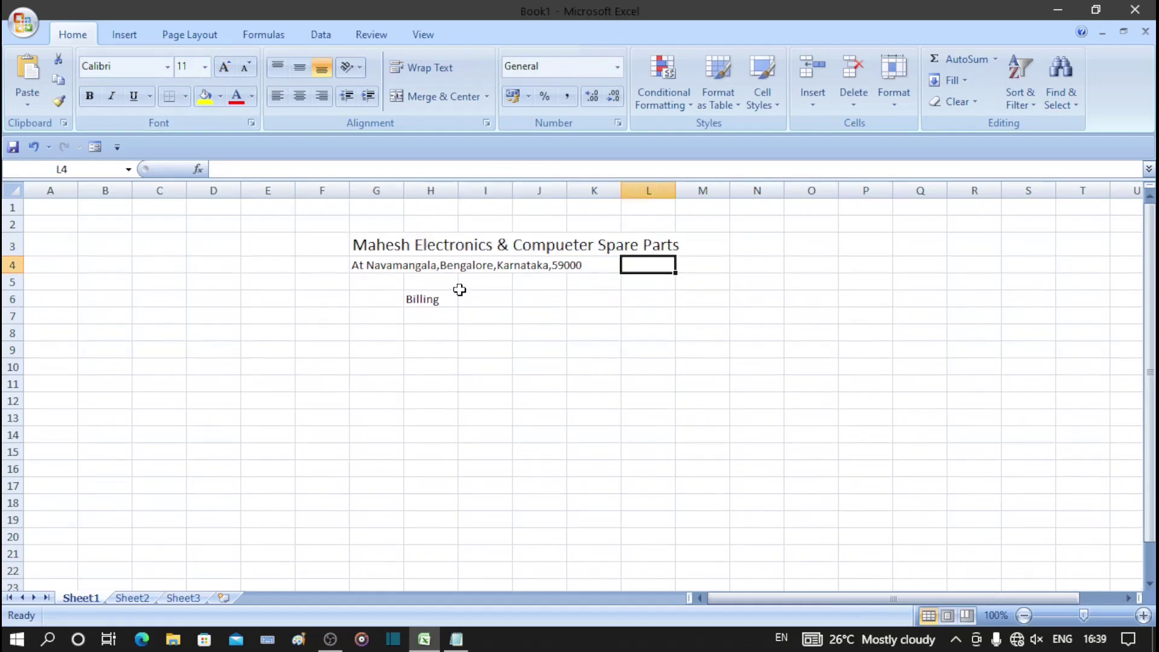
Grow the H6 'Billing' heading to 16 point.
{"action": "left_click", "coordinate": [417, 298]}
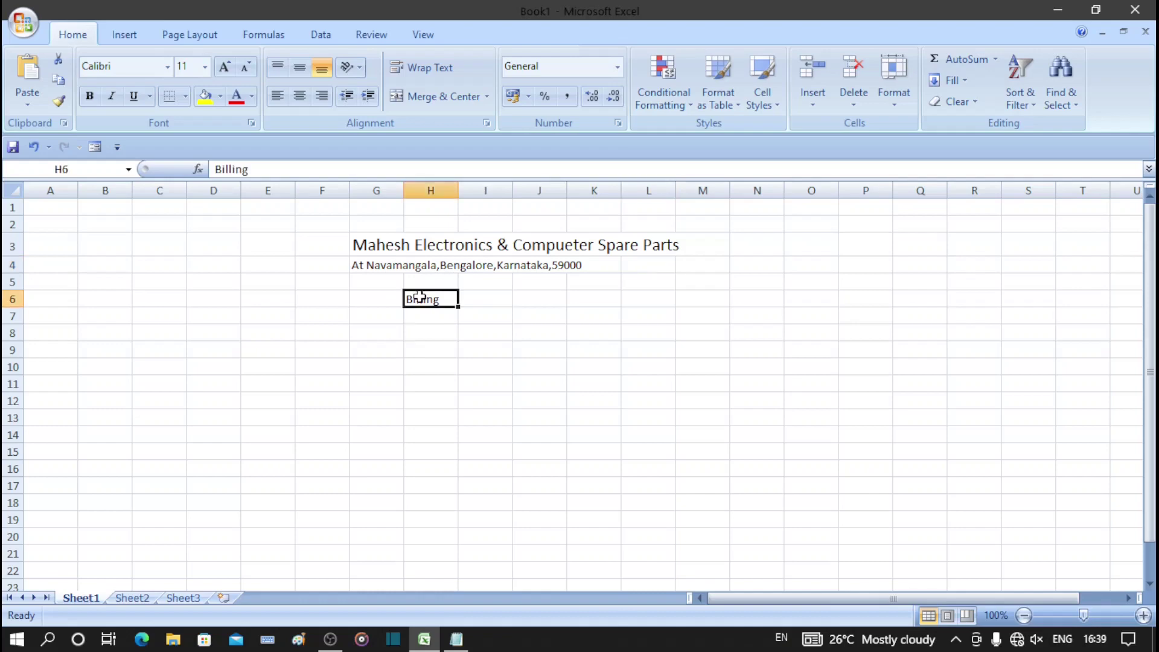
{"action": "left_click", "coordinate": [226, 67]}
{"action": "left_click", "coordinate": [225, 67]}
{"action": "left_click", "coordinate": [226, 67]}
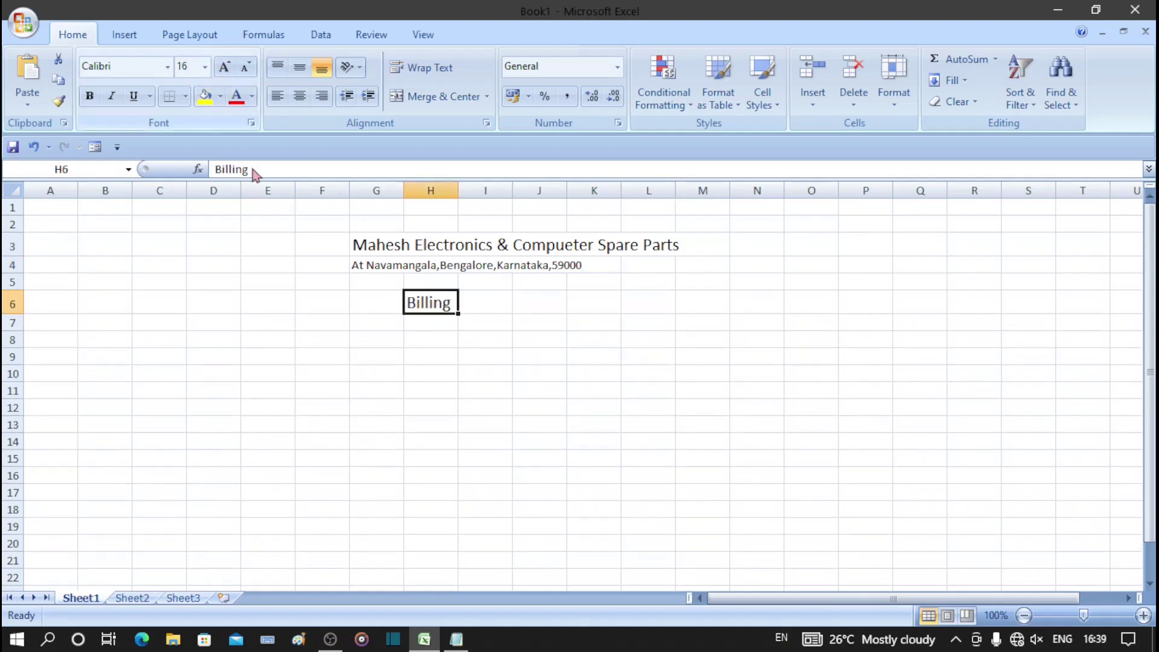
{"action": "left_click", "coordinate": [481, 312]}
{"action": "left_click", "coordinate": [205, 339]}
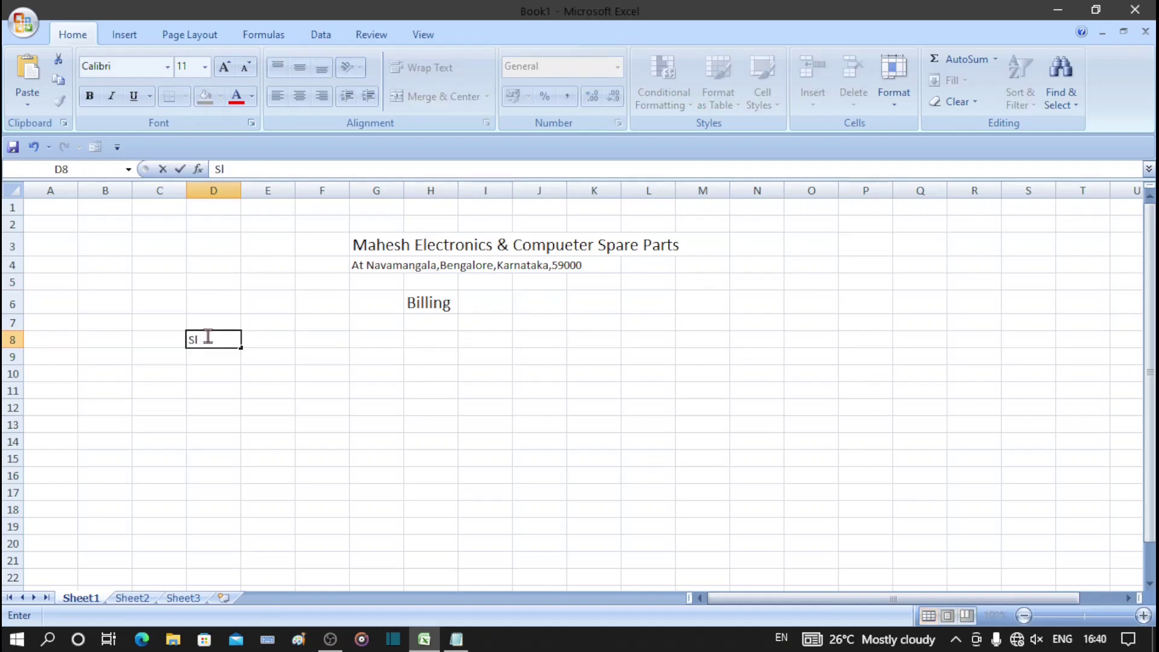
Fill D8:H8 with the headers Sl No, Products, Rates, Quantity and Amount.
{"action": "key", "text": "Tab"}
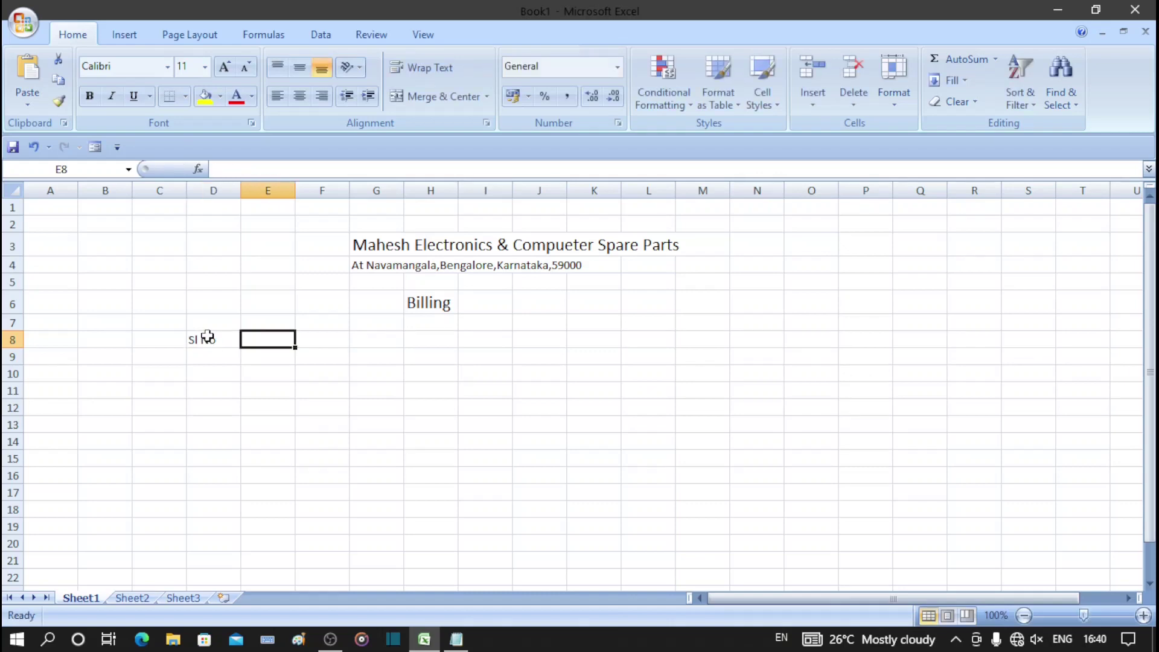
{"action": "type", "text": "Produ"}
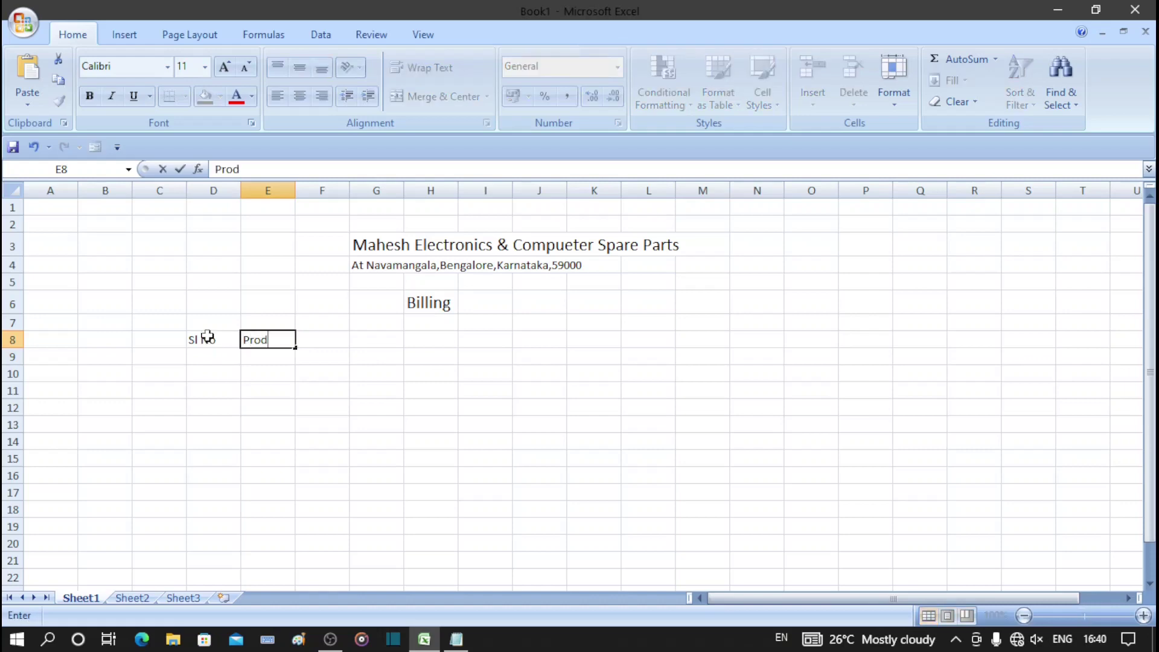
{"action": "type", "text": "cts"}
{"action": "key", "text": "Tab"}
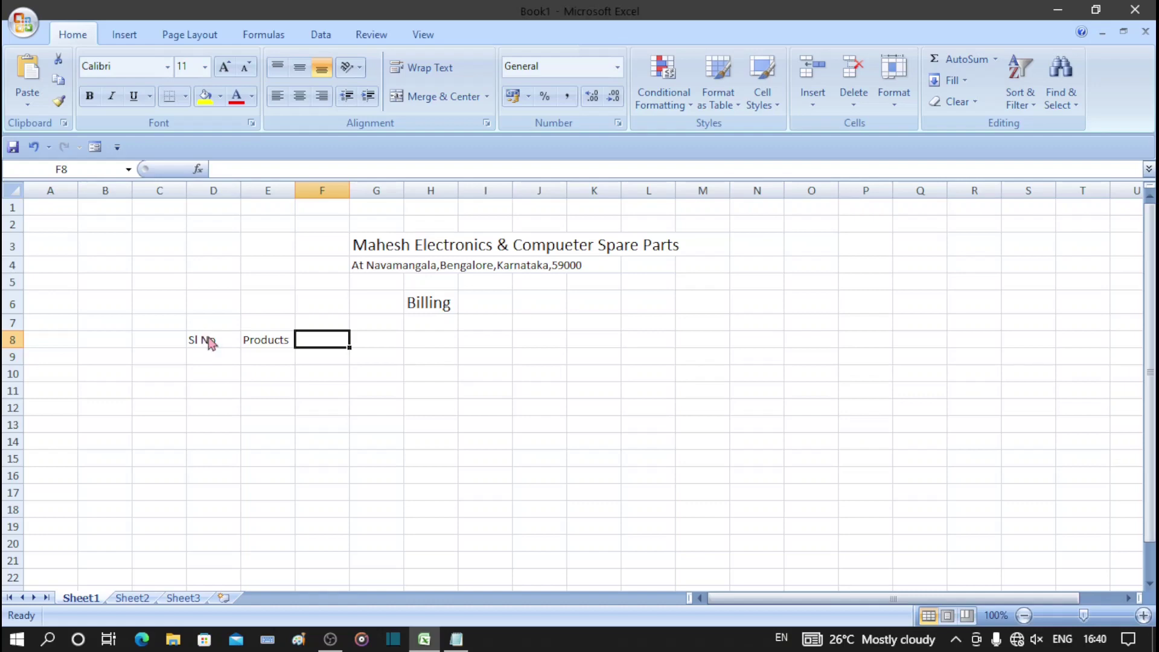
{"action": "type", "text": "Rates"}
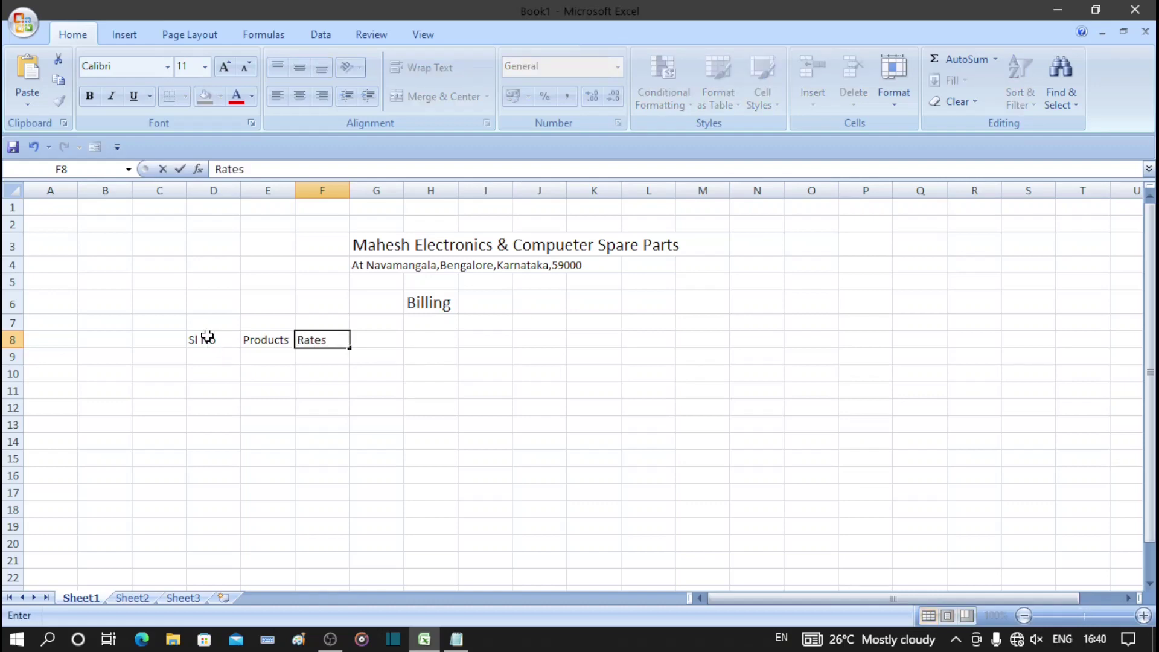
{"action": "key", "text": "Tab"}
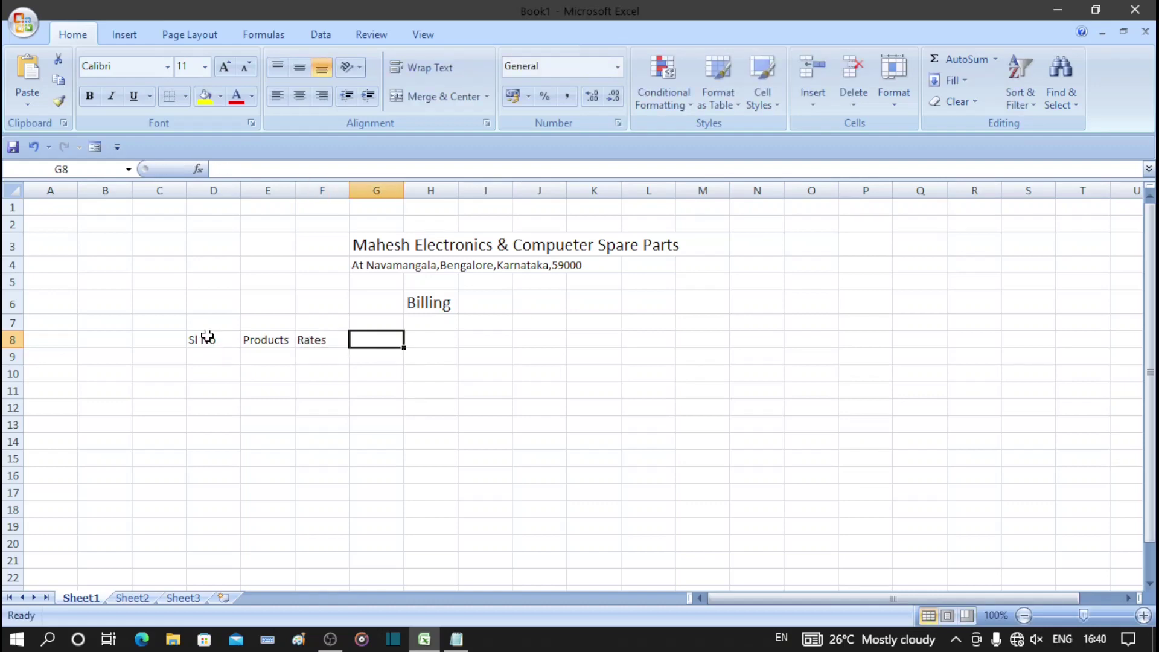
{"action": "type", "text": "Qua"}
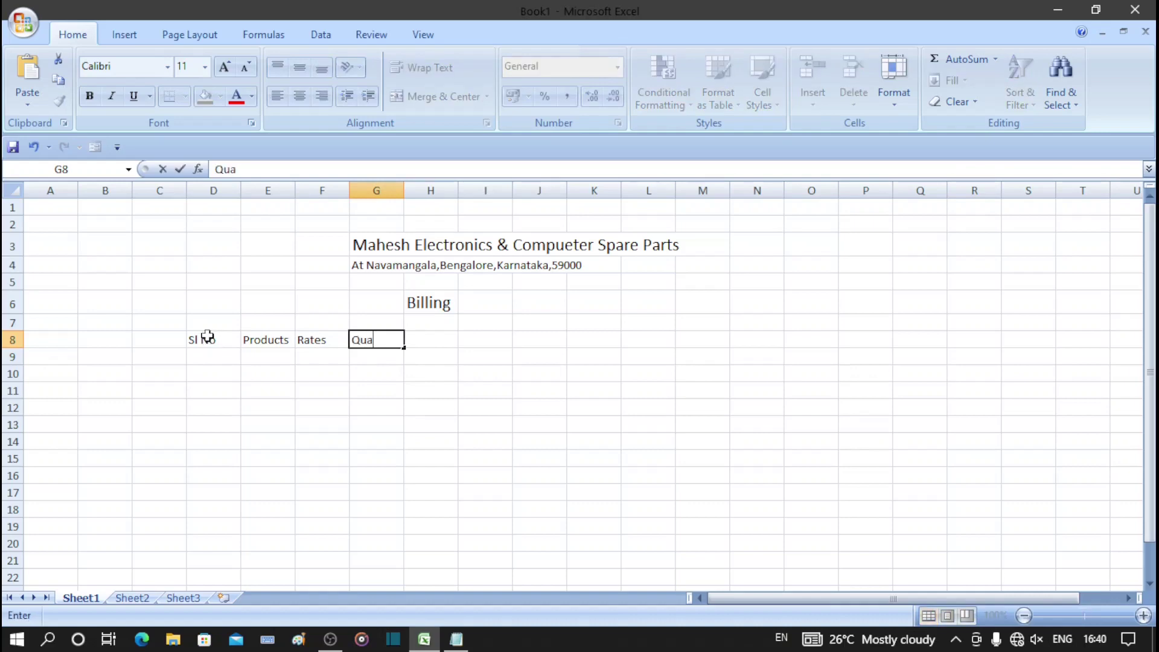
{"action": "type", "text": "ntity"}
{"action": "key", "text": "Tab"}
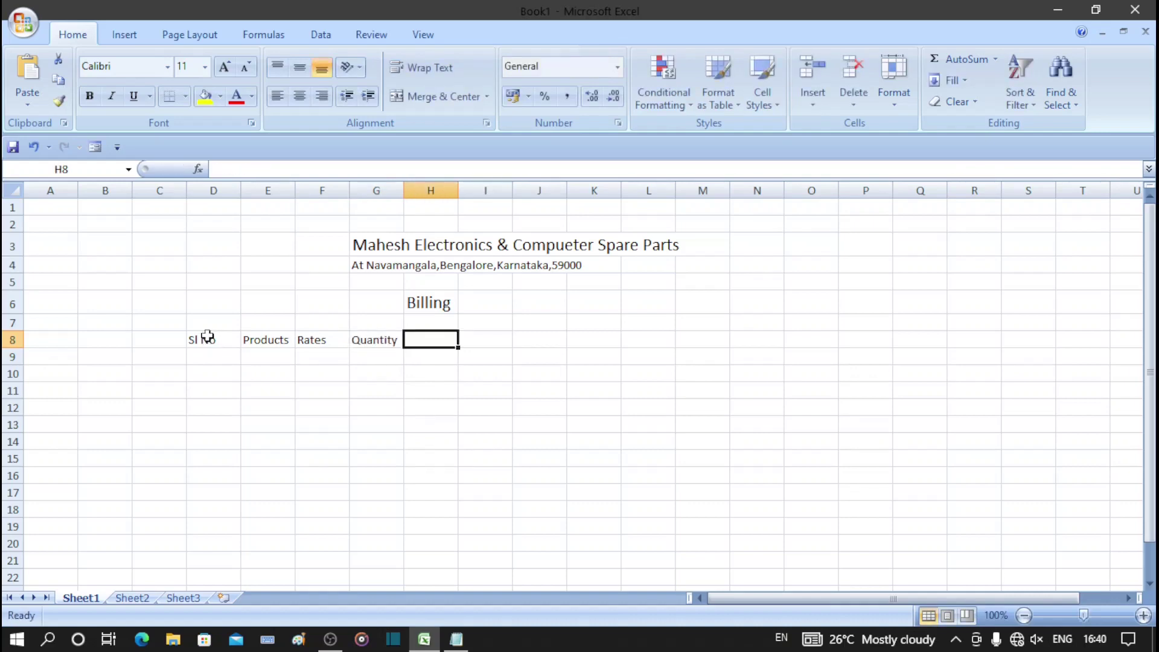
{"action": "type", "text": "A"}
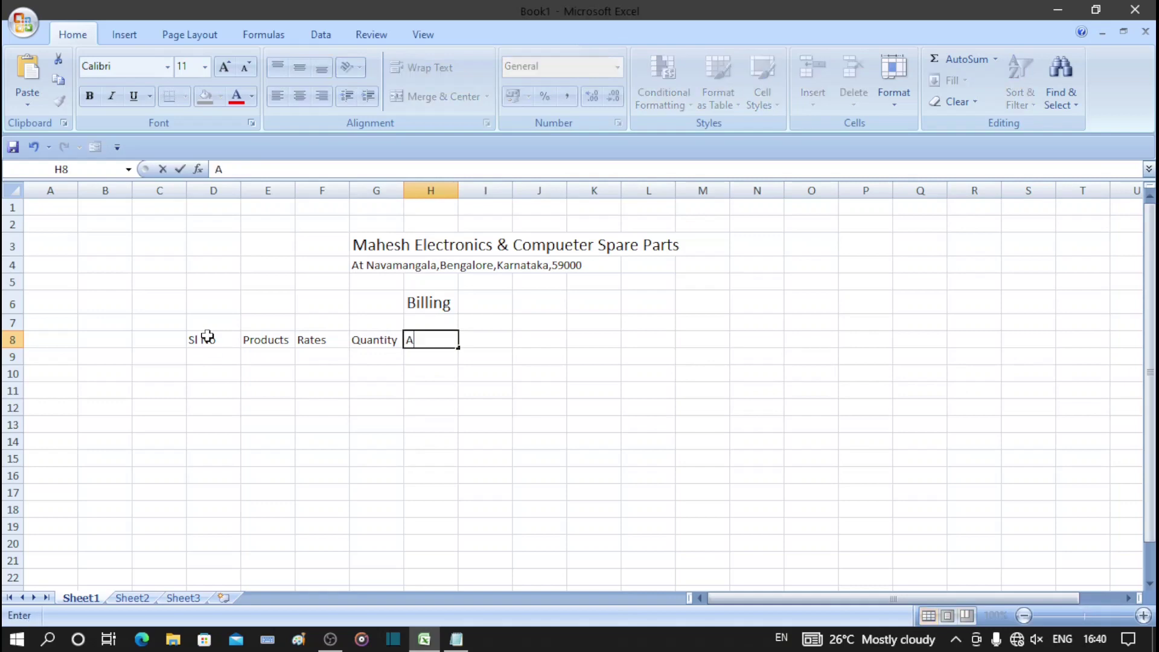
{"action": "type", "text": "mount"}
{"action": "left_click_drag", "start_coordinate": [202, 341], "coordinate": [441, 345]}
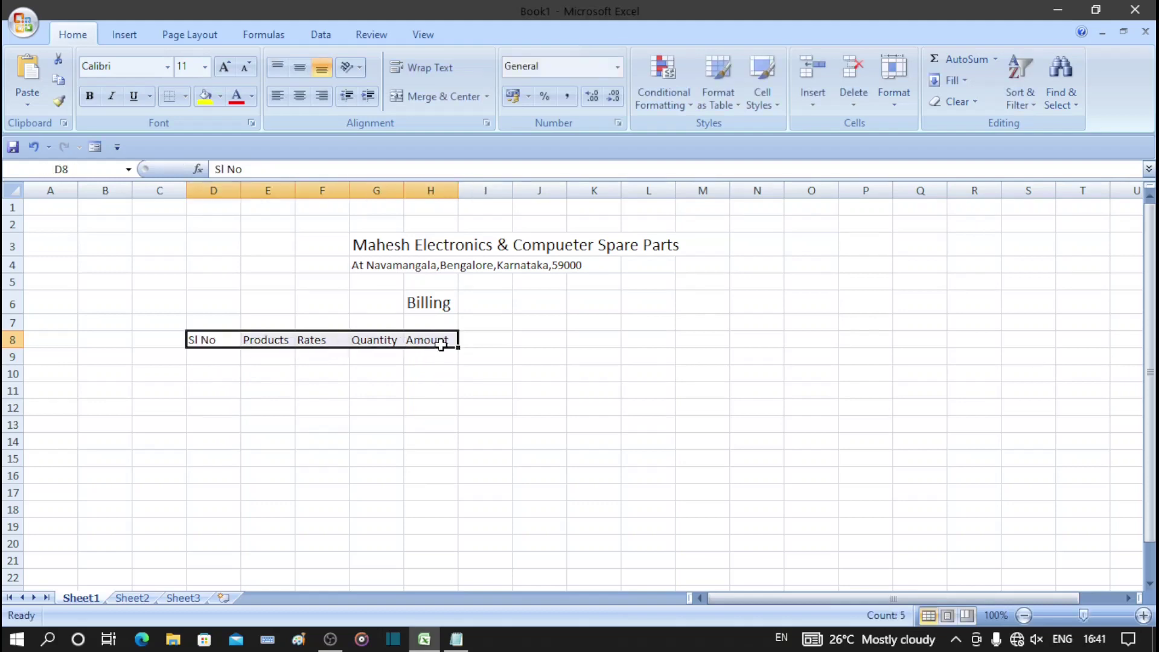
{"action": "left_click", "coordinate": [462, 356]}
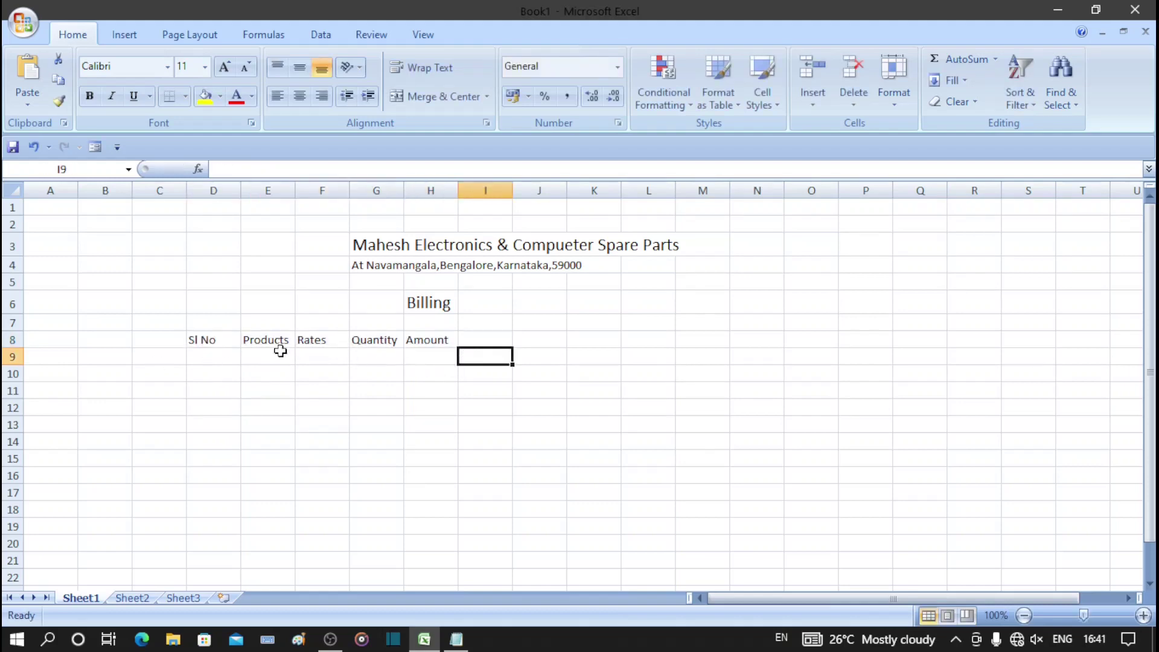
{"action": "left_click", "coordinate": [213, 356]}
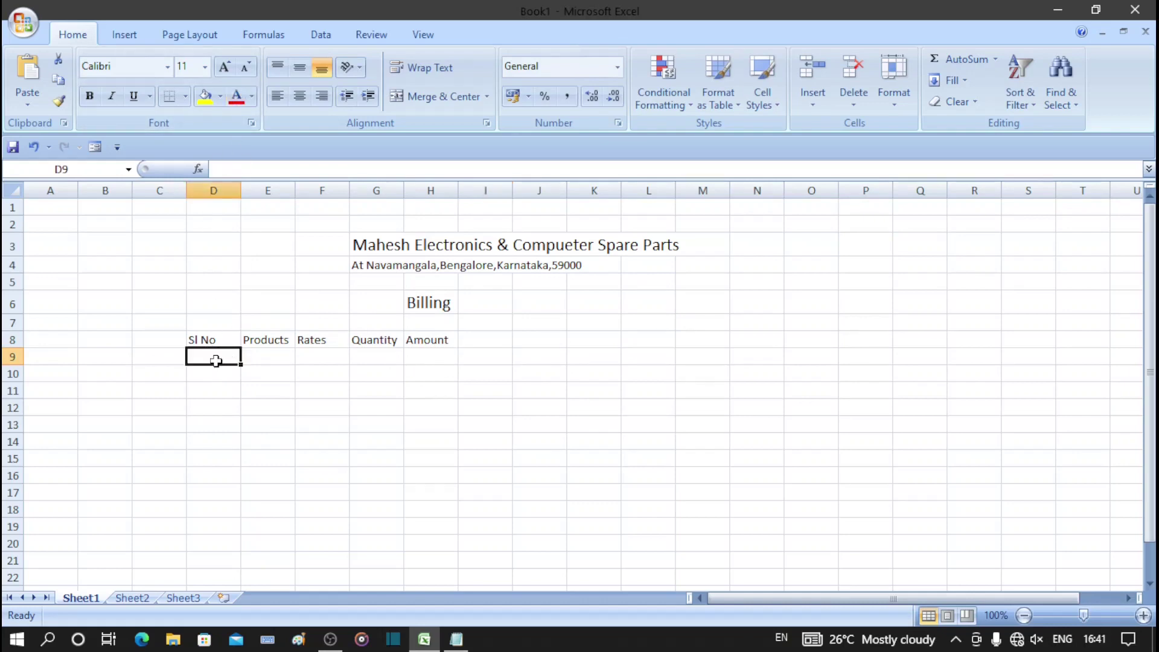
Number the Sl No cells D9 to D14 from 1 to 6 using the fill handle.
{"action": "type", "text": "01"}
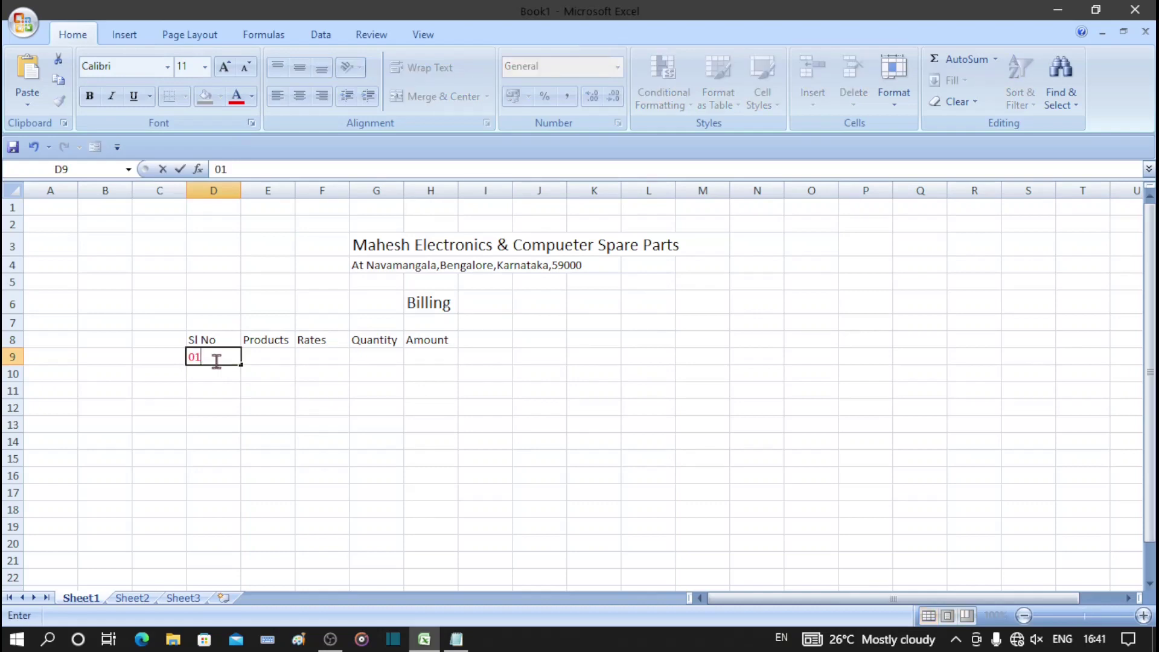
{"action": "key", "text": "Return"}
{"action": "type", "text": "002"}
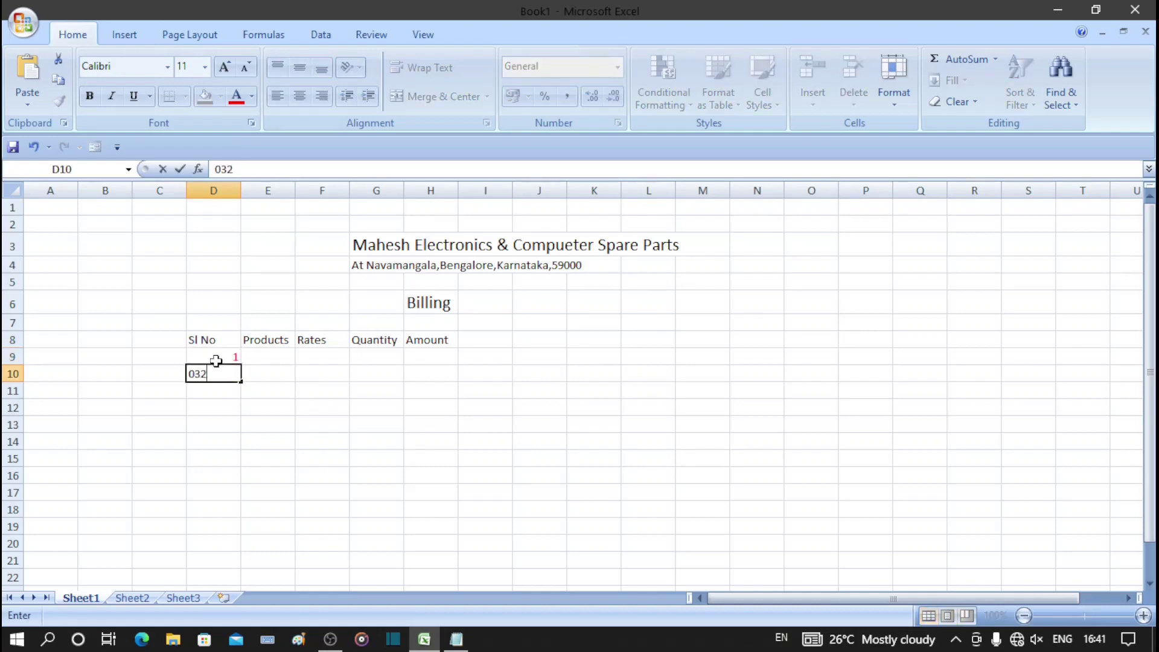
{"action": "key", "text": "Escape"}
{"action": "left_click_drag", "start_coordinate": [215, 360], "coordinate": [228, 459]}
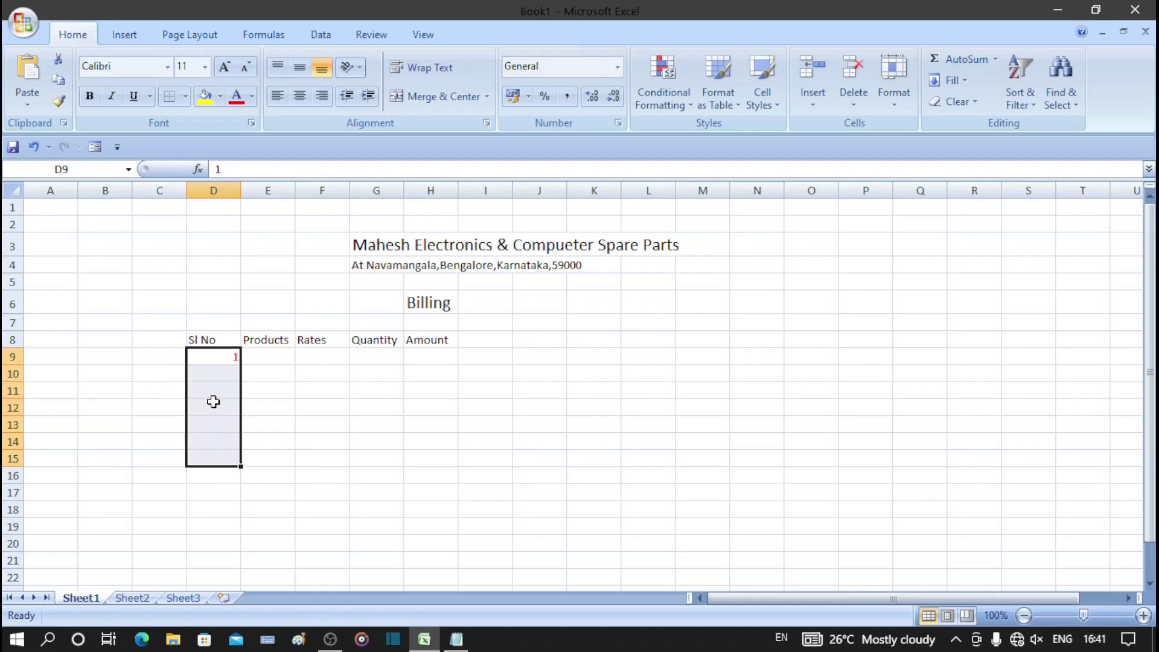
{"action": "mouse_move", "coordinate": [256, 357]}
{"action": "left_mouse_down"}
{"action": "mouse_move", "coordinate": [261, 424]}
{"action": "mouse_move", "coordinate": [362, 445]}
{"action": "left_mouse_up"}
{"action": "left_click", "coordinate": [267, 355]}
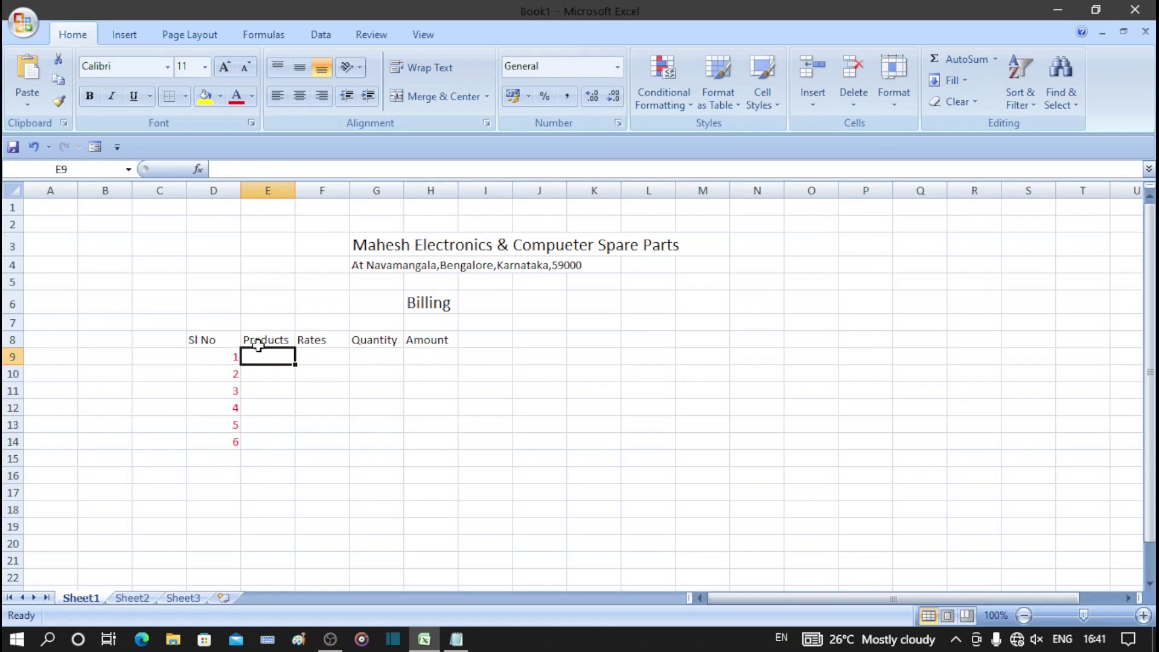
Copy the twelve product names from Notepad into Products cells E9:E20.
{"action": "left_click", "coordinate": [456, 639]}
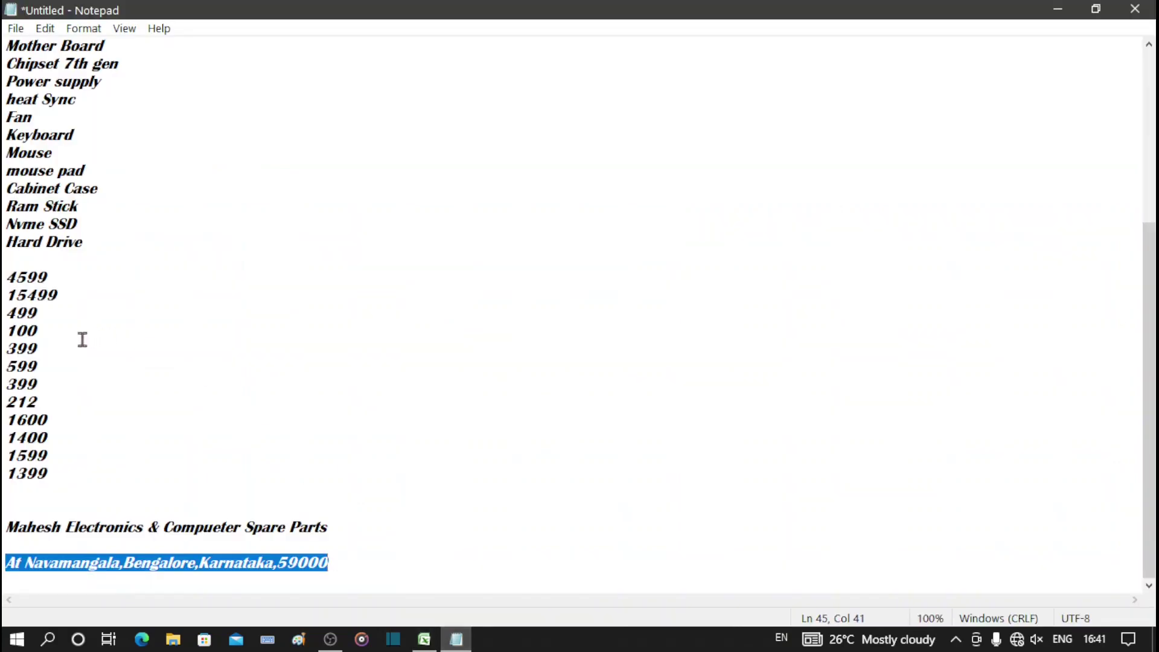
{"action": "scroll", "coordinate": [96, 343], "scroll_direction": "up", "scroll_amount": 5}
{"action": "mouse_move", "coordinate": [17, 313]}
{"action": "left_mouse_down"}
{"action": "mouse_move", "coordinate": [50, 498]}
{"action": "mouse_move", "coordinate": [58, 513]}
{"action": "mouse_move", "coordinate": [83, 514]}
{"action": "left_mouse_up"}
{"action": "key", "text": "ctrl+c"}
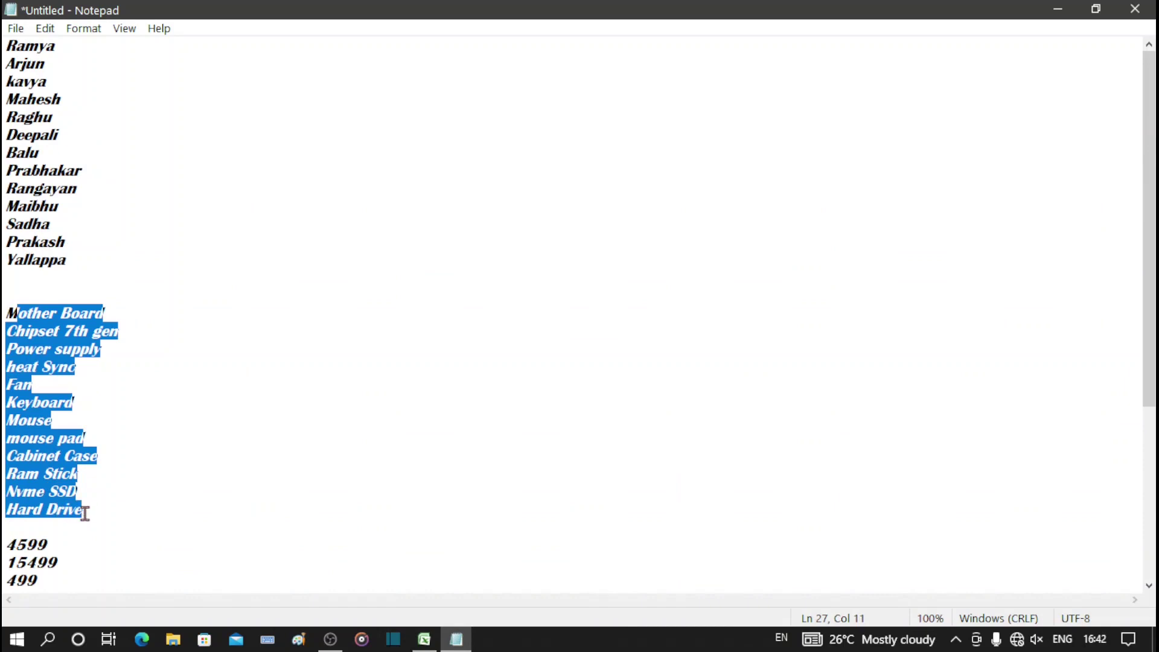
{"action": "left_click", "coordinate": [425, 640]}
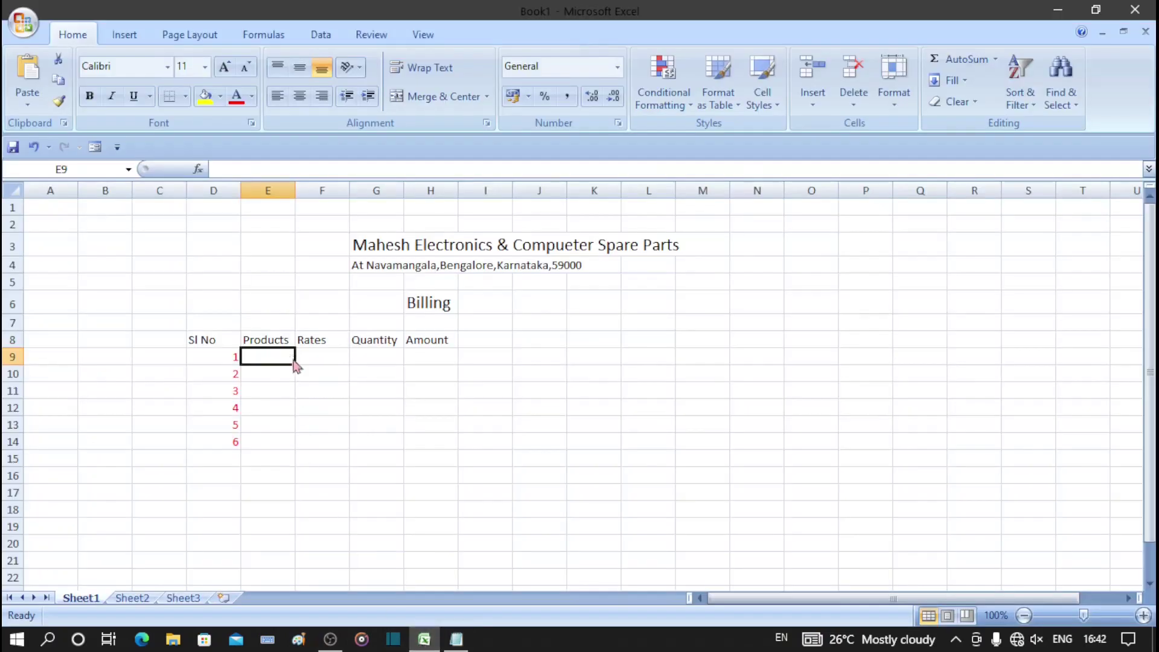
{"action": "key", "text": "ctrl+v"}
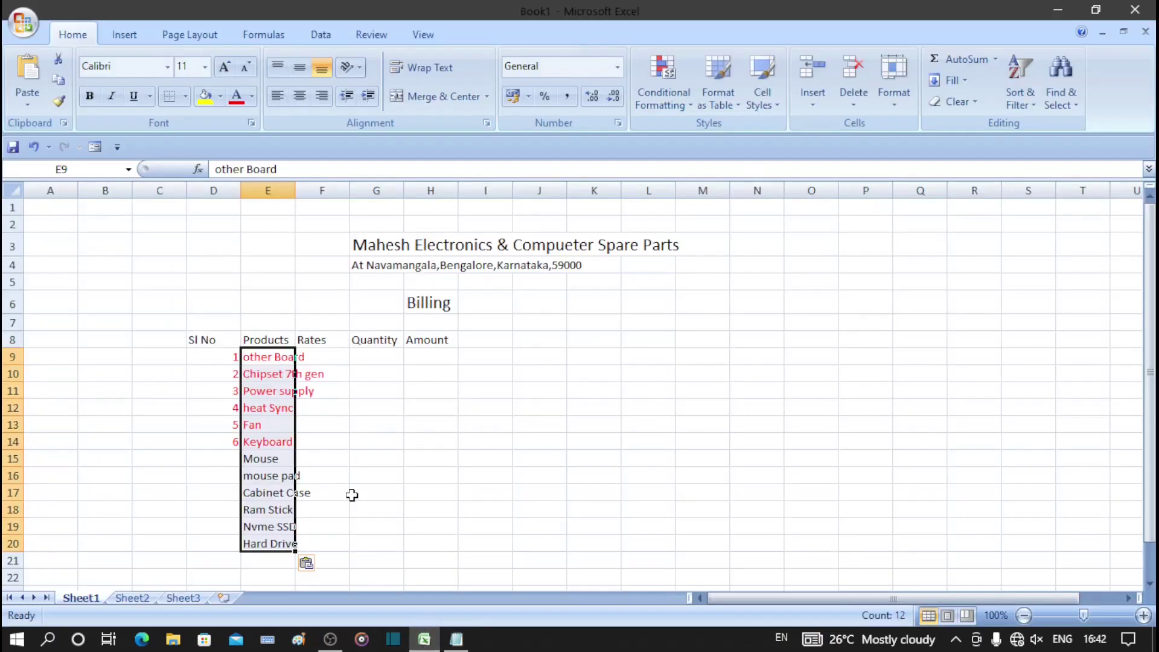
{"action": "left_click", "coordinate": [350, 493]}
{"action": "left_click_drag", "start_coordinate": [251, 357], "coordinate": [406, 533]}
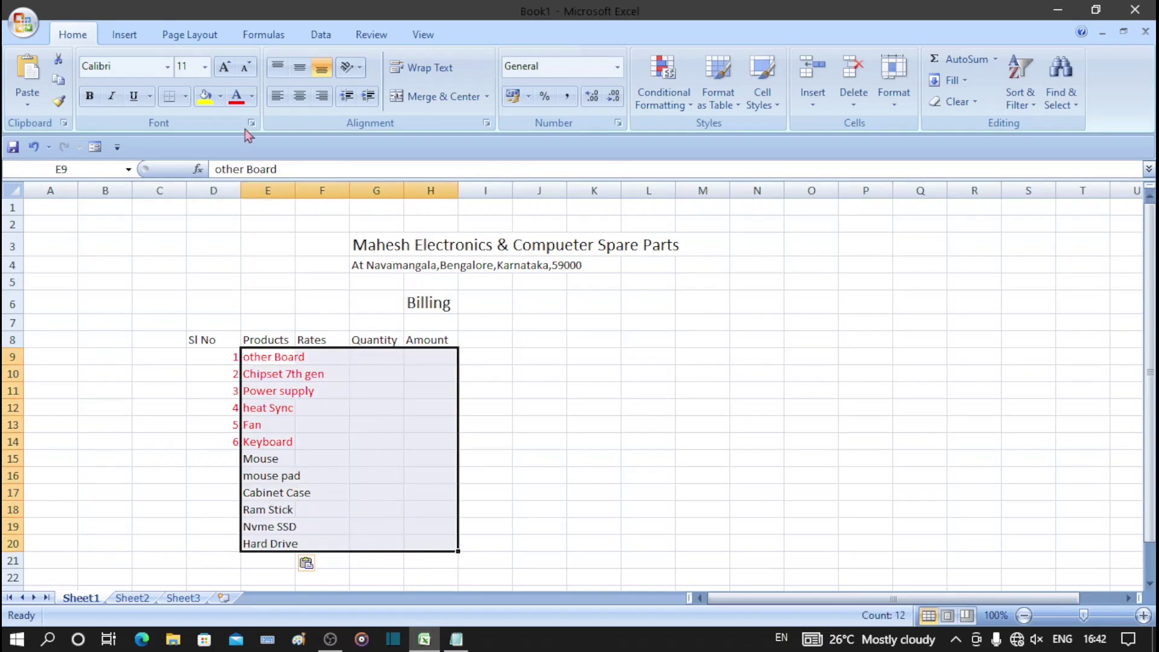
Color the product names red and extend the Sl No series to 1–12 in D9:D20.
{"action": "left_click", "coordinate": [237, 96]}
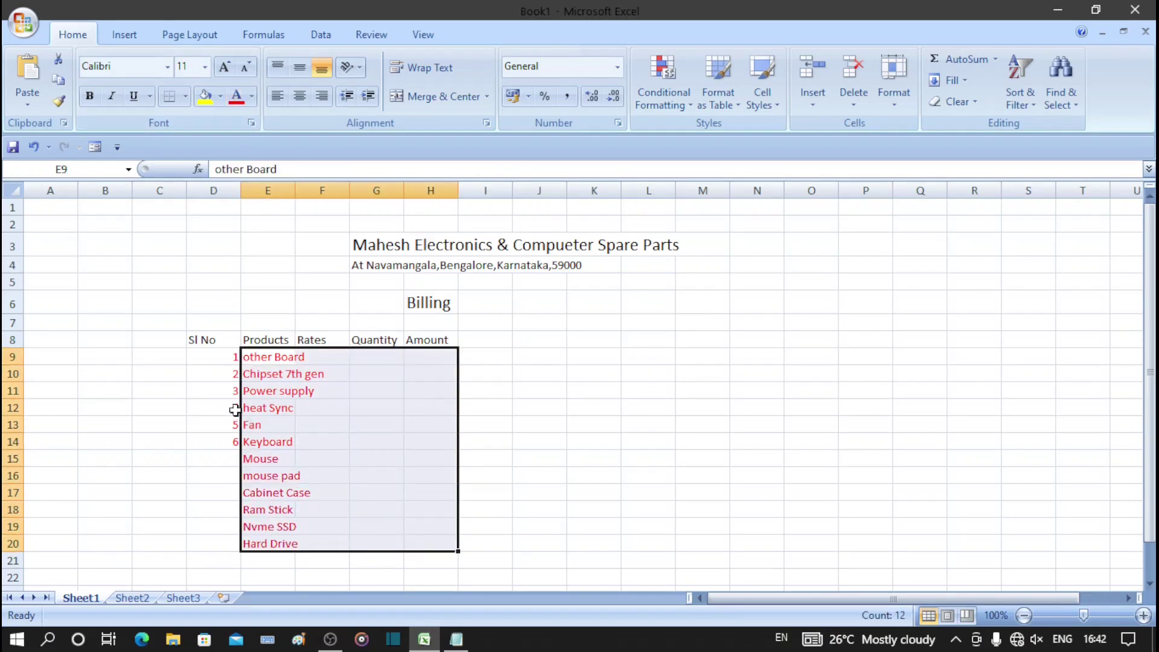
{"action": "mouse_move", "coordinate": [214, 356]}
{"action": "left_mouse_down"}
{"action": "mouse_move", "coordinate": [260, 492]}
{"action": "mouse_move", "coordinate": [294, 539]}
{"action": "left_mouse_up"}
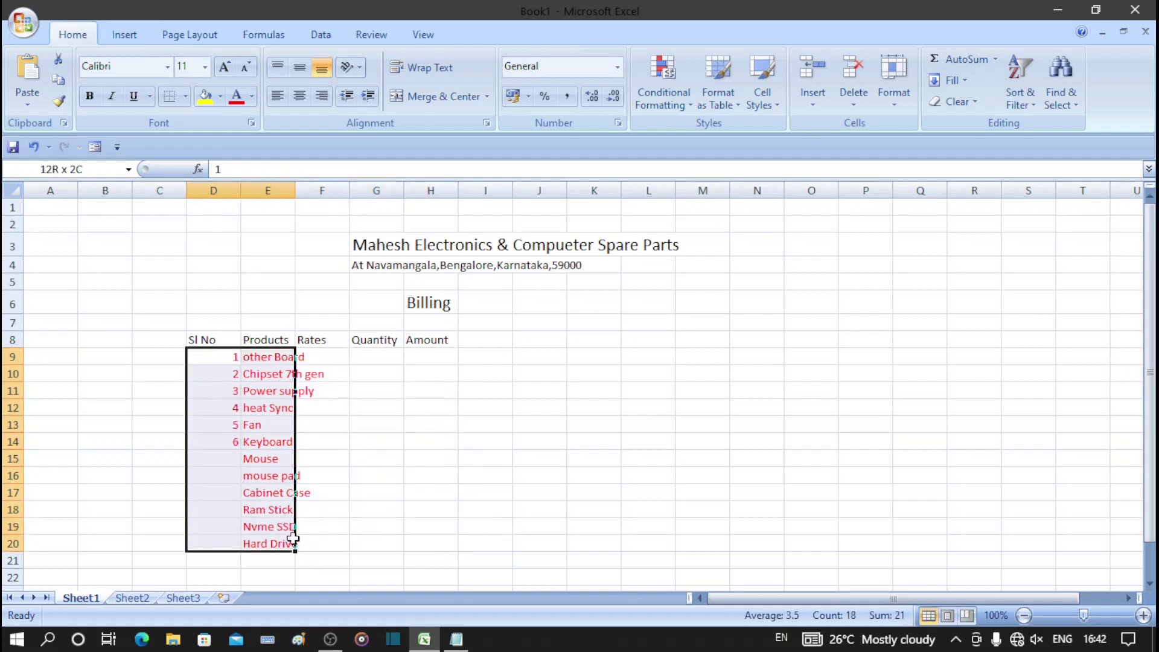
{"action": "left_click_drag", "start_coordinate": [211, 356], "coordinate": [209, 530]}
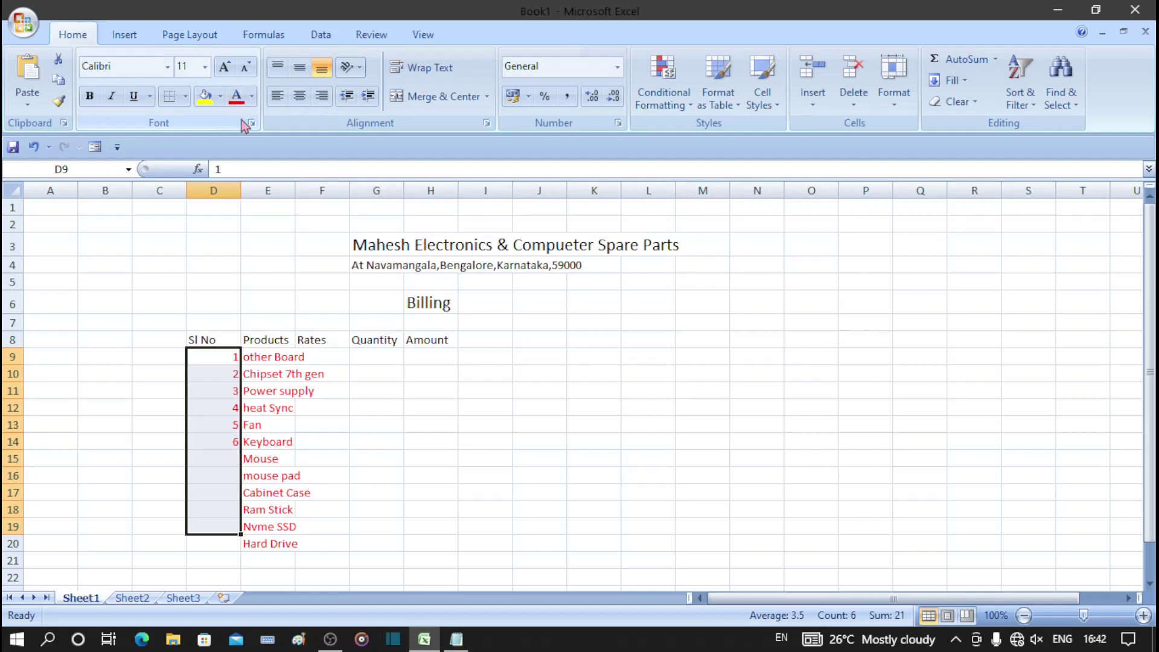
{"action": "left_click", "coordinate": [236, 454]}
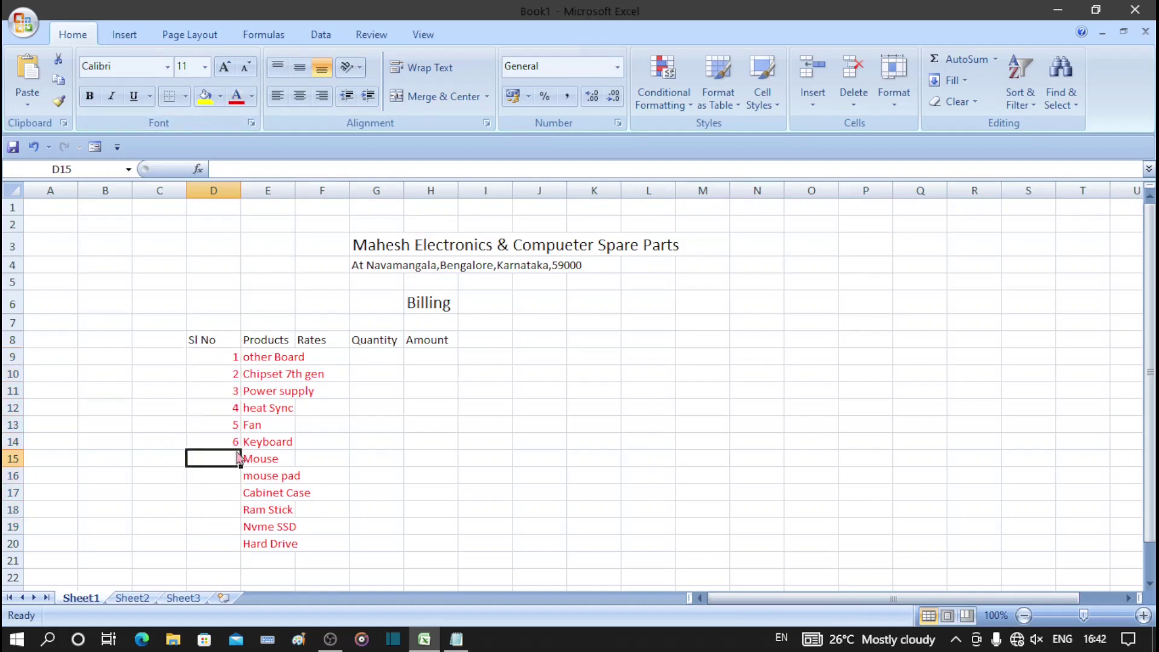
{"action": "left_click_drag", "start_coordinate": [217, 357], "coordinate": [242, 548]}
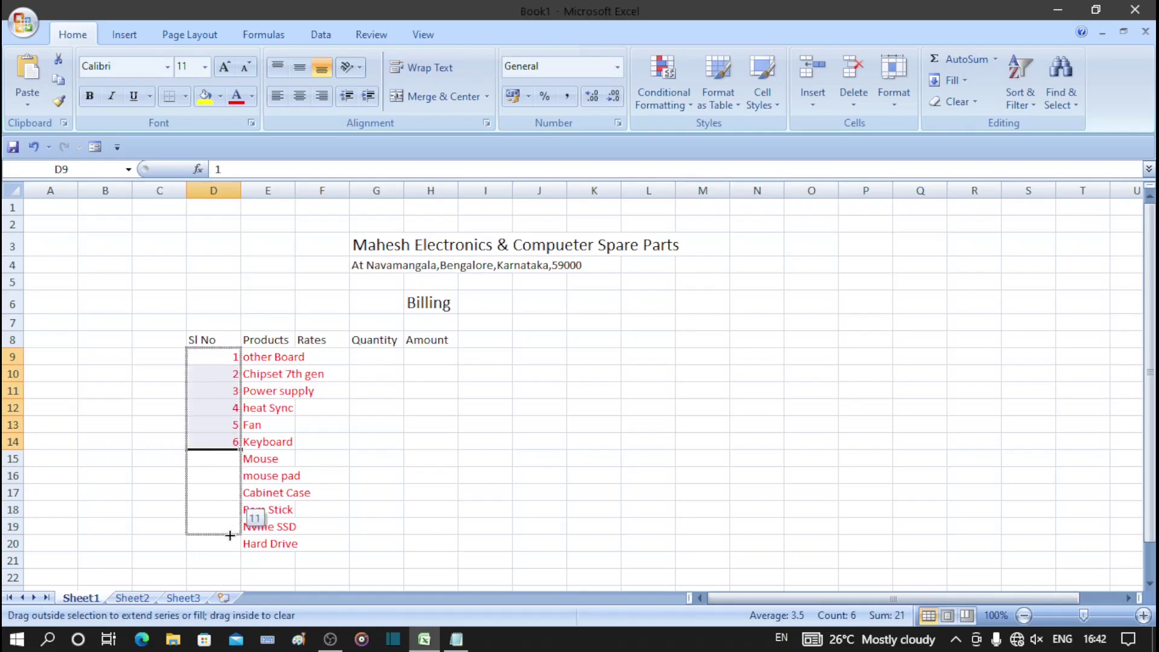
{"action": "left_click", "coordinate": [382, 356]}
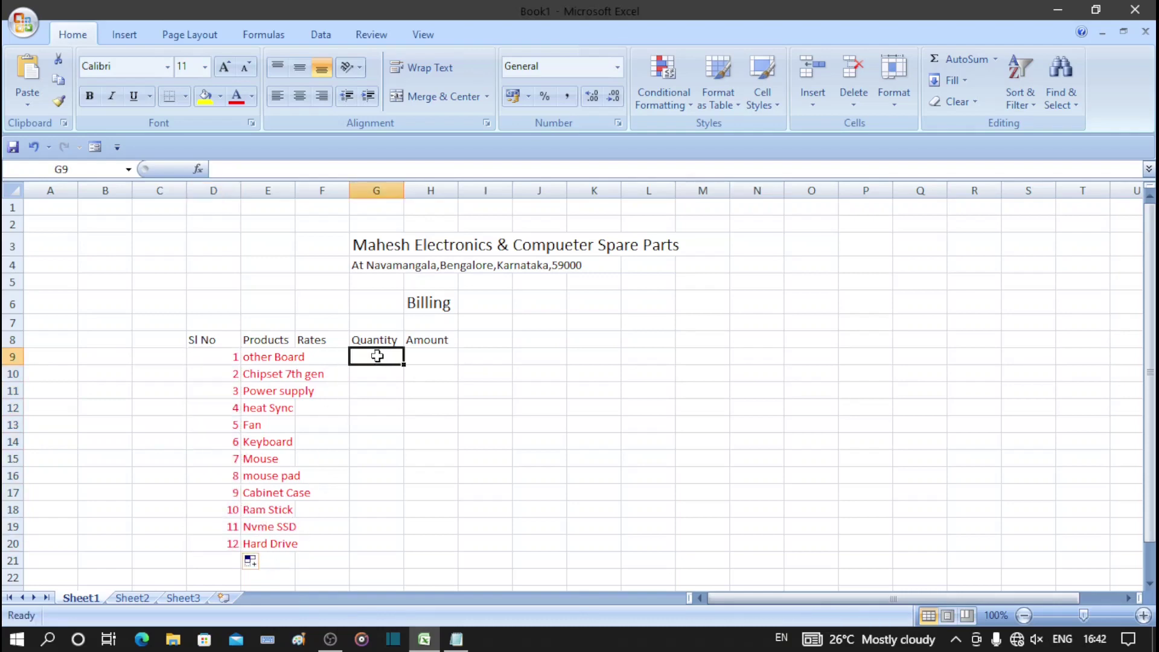
Select the twelve prices from 4599 down to 1399 in Notepad.
{"action": "left_click", "coordinate": [457, 639]}
{"action": "scroll", "coordinate": [103, 489], "scroll_direction": "down", "scroll_amount": 3}
{"action": "scroll", "coordinate": [44, 401], "scroll_direction": "down", "scroll_amount": 1}
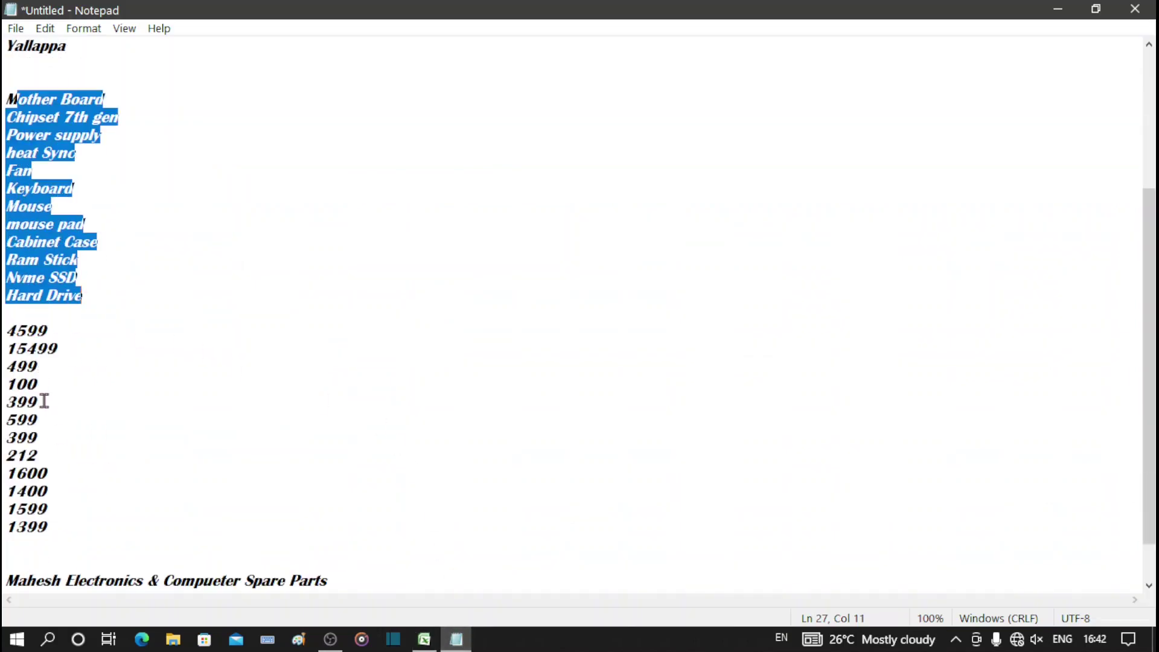
{"action": "mouse_move", "coordinate": [16, 331]}
{"action": "left_mouse_down"}
{"action": "mouse_move", "coordinate": [62, 383]}
{"action": "mouse_move", "coordinate": [12, 546]}
{"action": "left_mouse_up"}
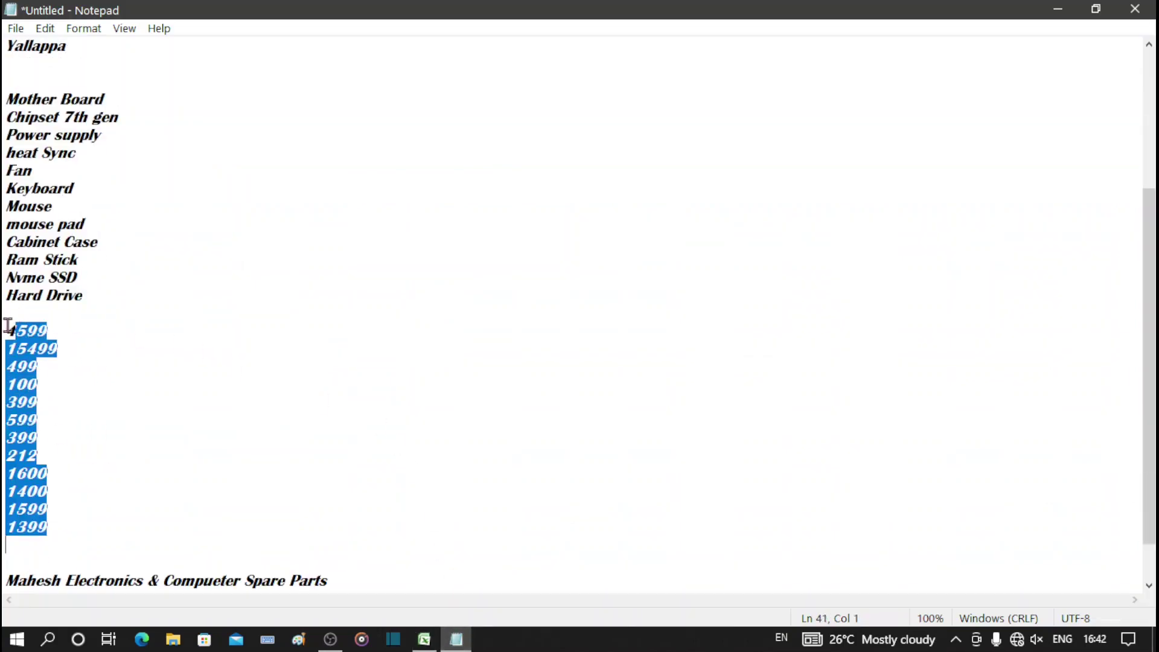
{"action": "left_click_drag", "start_coordinate": [6, 330], "coordinate": [78, 555]}
{"action": "key", "text": "ctrl+c"}
Place the prices 4599 to 1399 in Rates cells F9:F20, moving them from column G.
{"action": "left_click", "coordinate": [425, 639]}
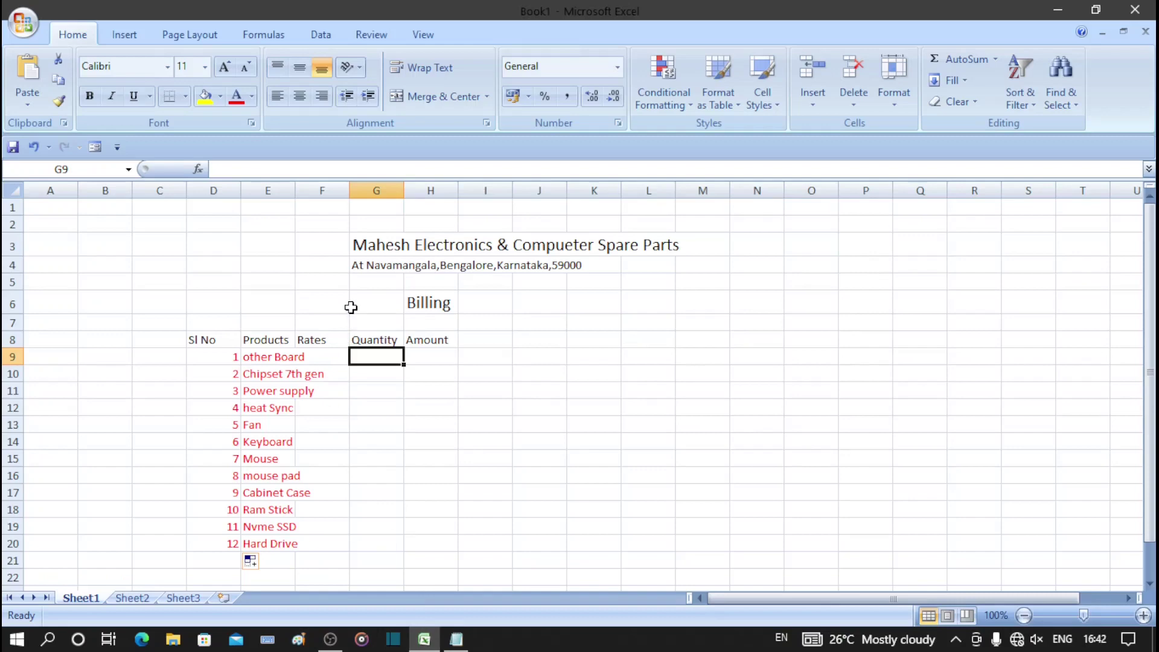
{"action": "key", "text": "ctrl+v"}
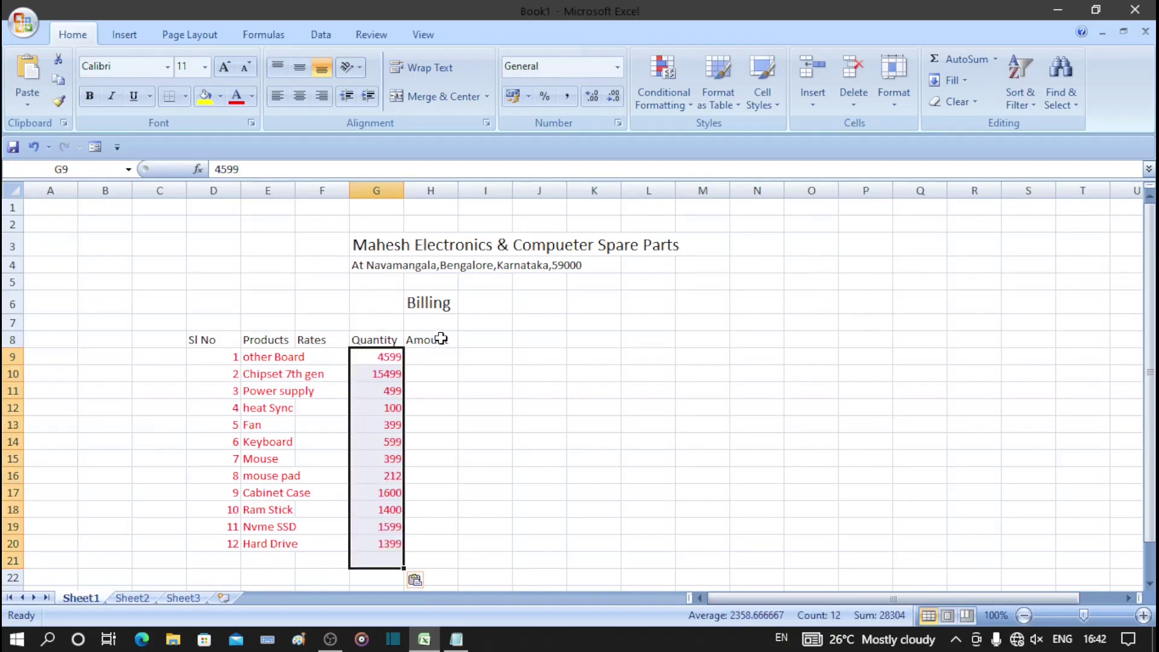
{"action": "left_click", "coordinate": [439, 357]}
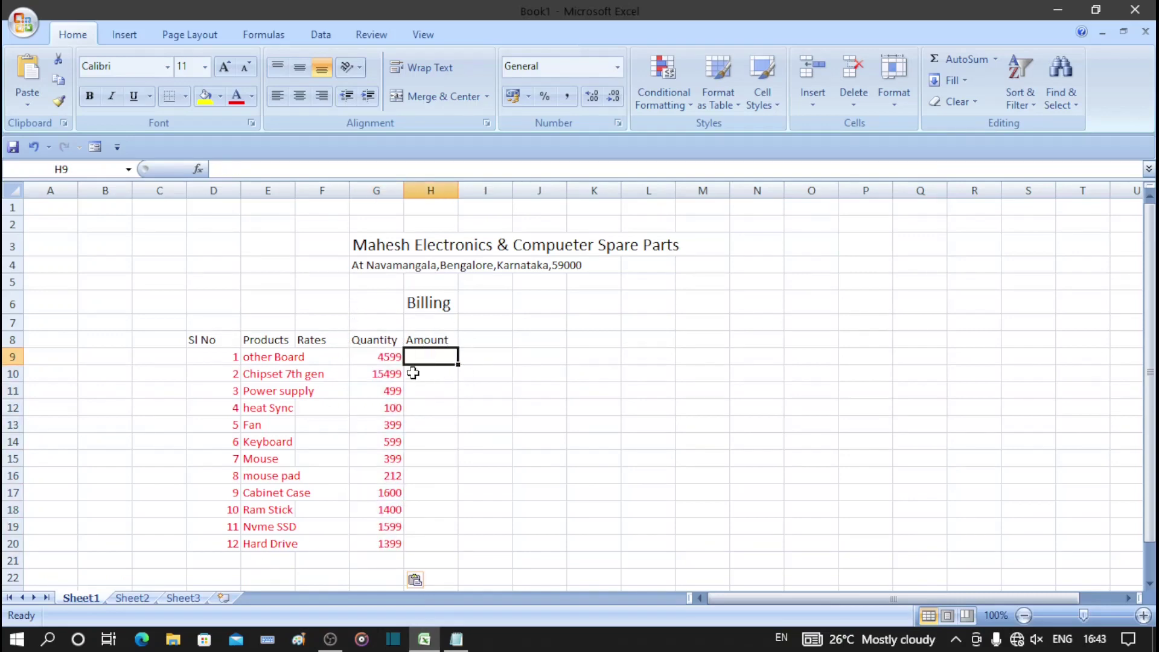
{"action": "left_click_drag", "start_coordinate": [391, 357], "coordinate": [390, 533]}
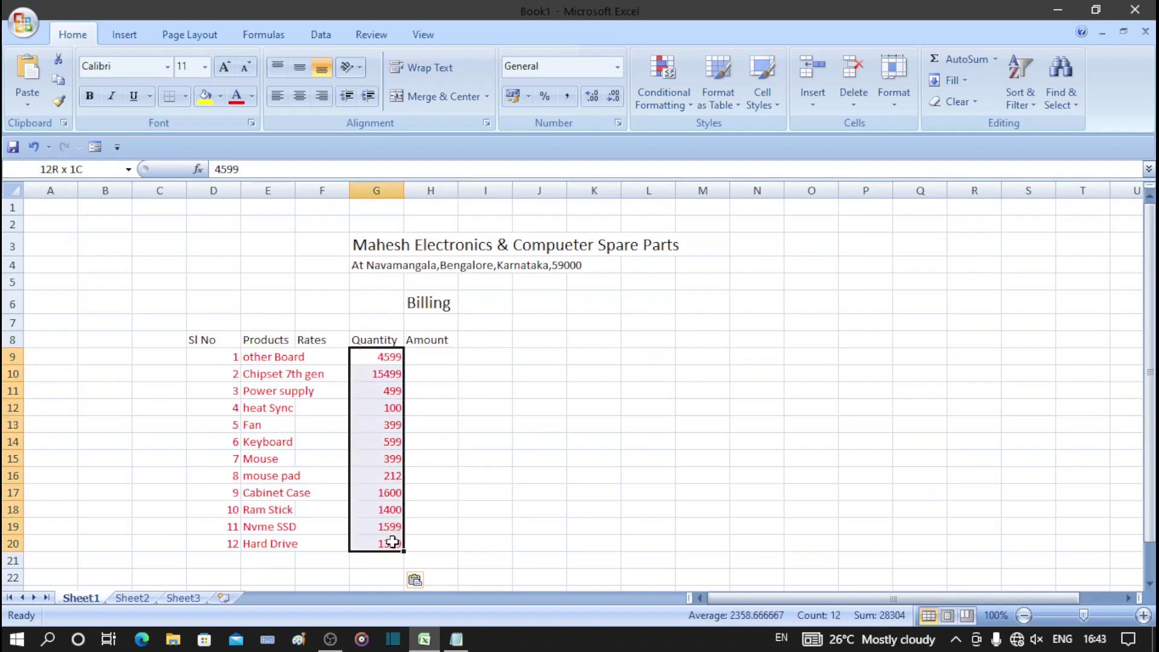
{"action": "key", "text": "ctrl+c"}
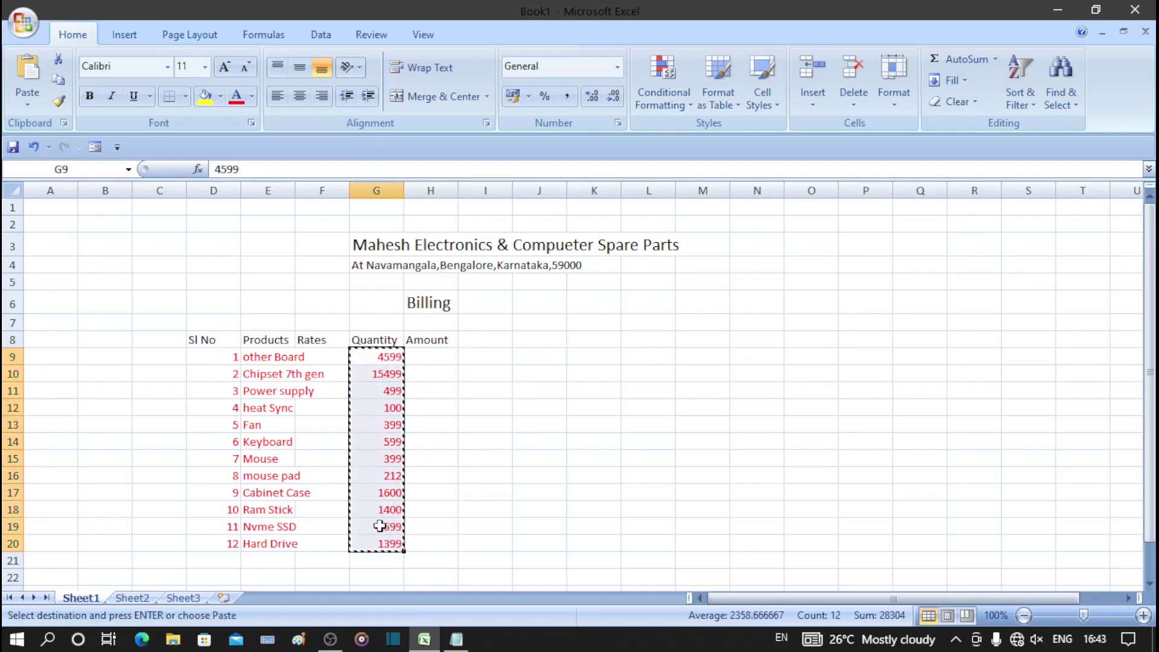
{"action": "left_click", "coordinate": [330, 358]}
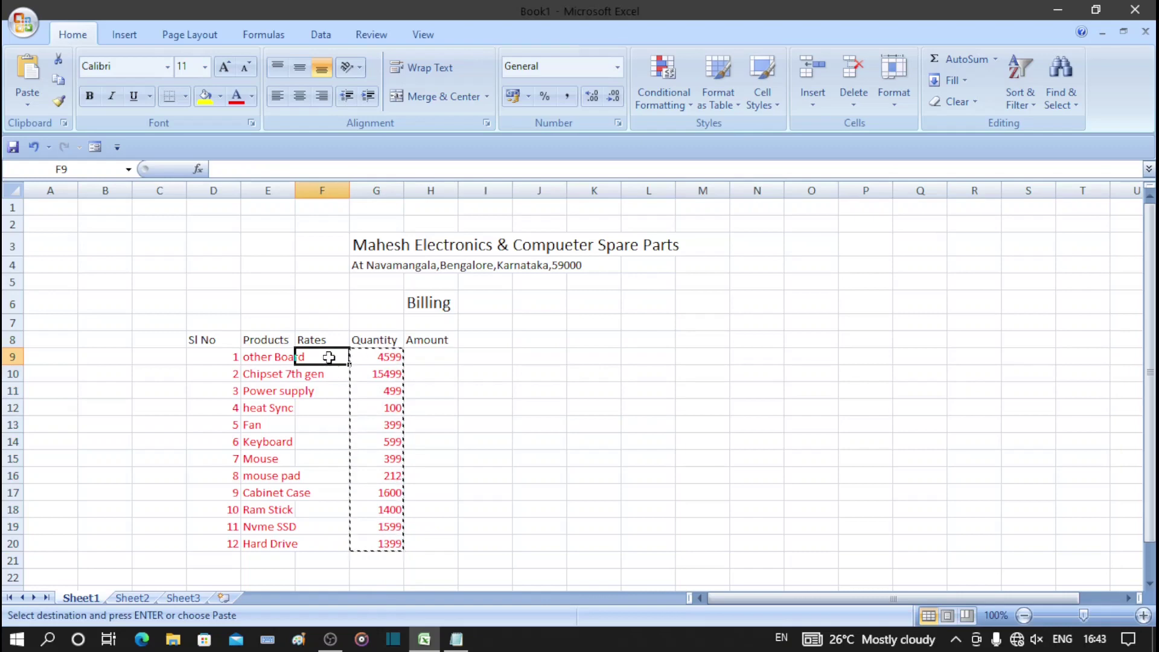
{"action": "key", "text": "Return"}
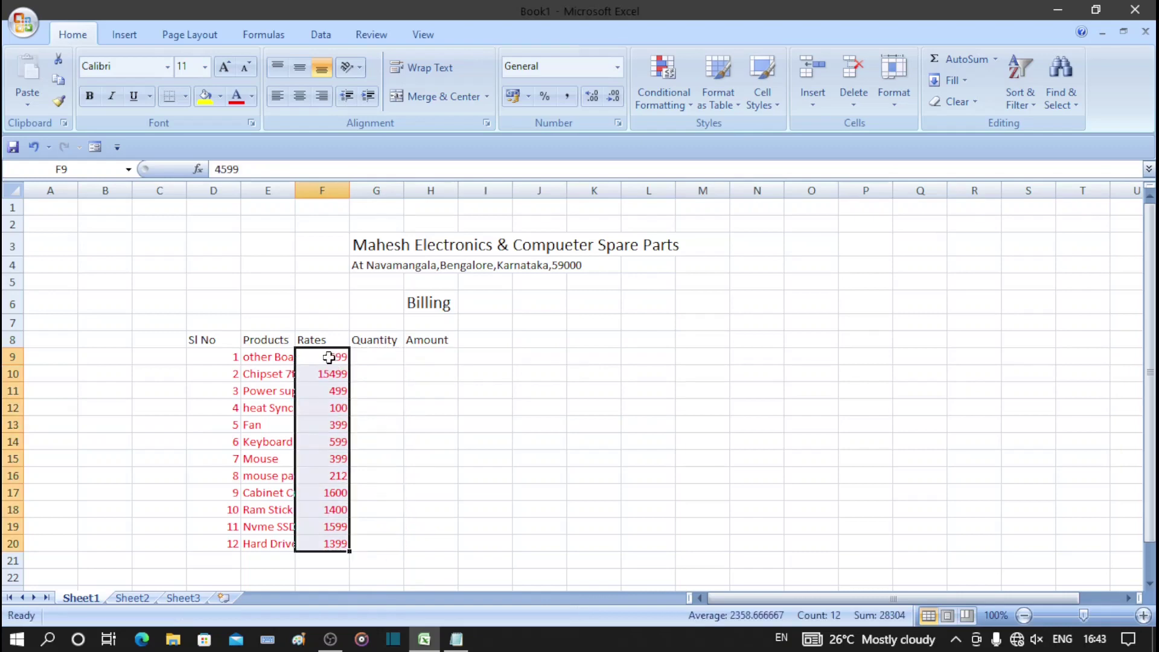
{"action": "left_click", "coordinate": [362, 357]}
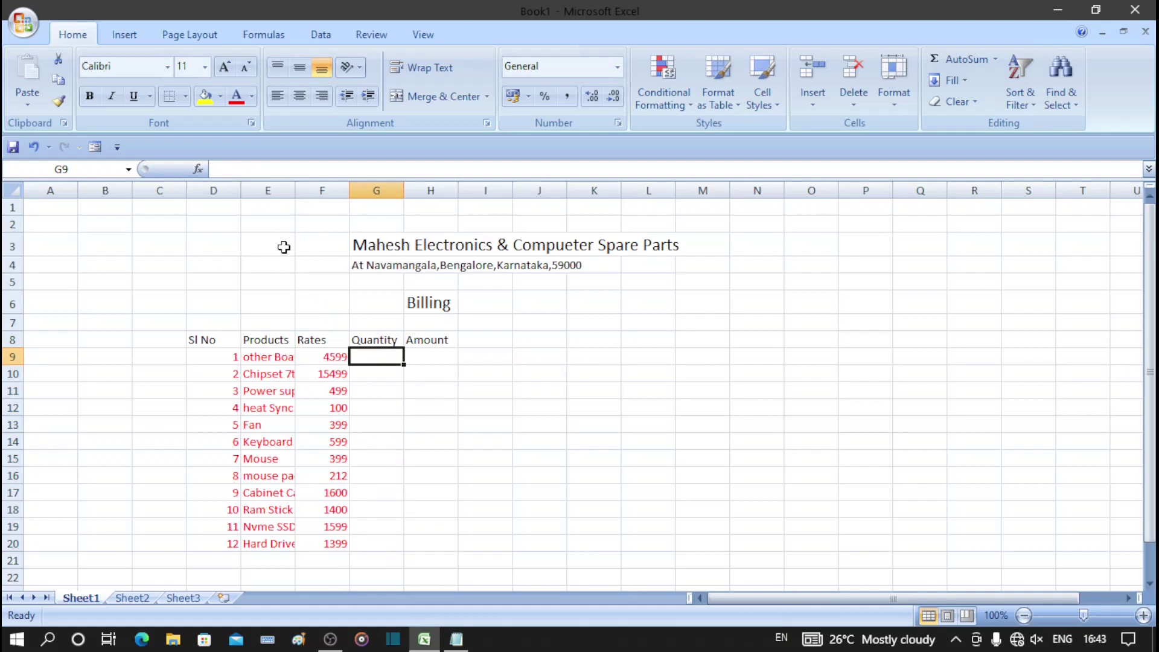
Widen column E to fit the full product names.
{"action": "left_click", "coordinate": [273, 203]}
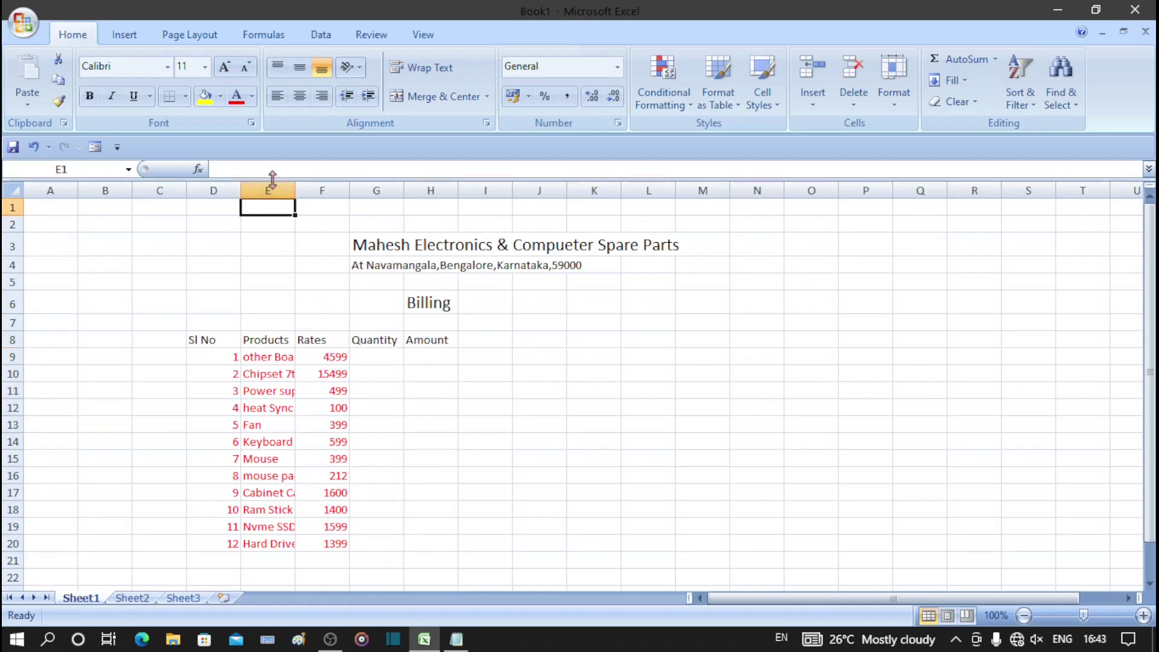
{"action": "left_click", "coordinate": [272, 181]}
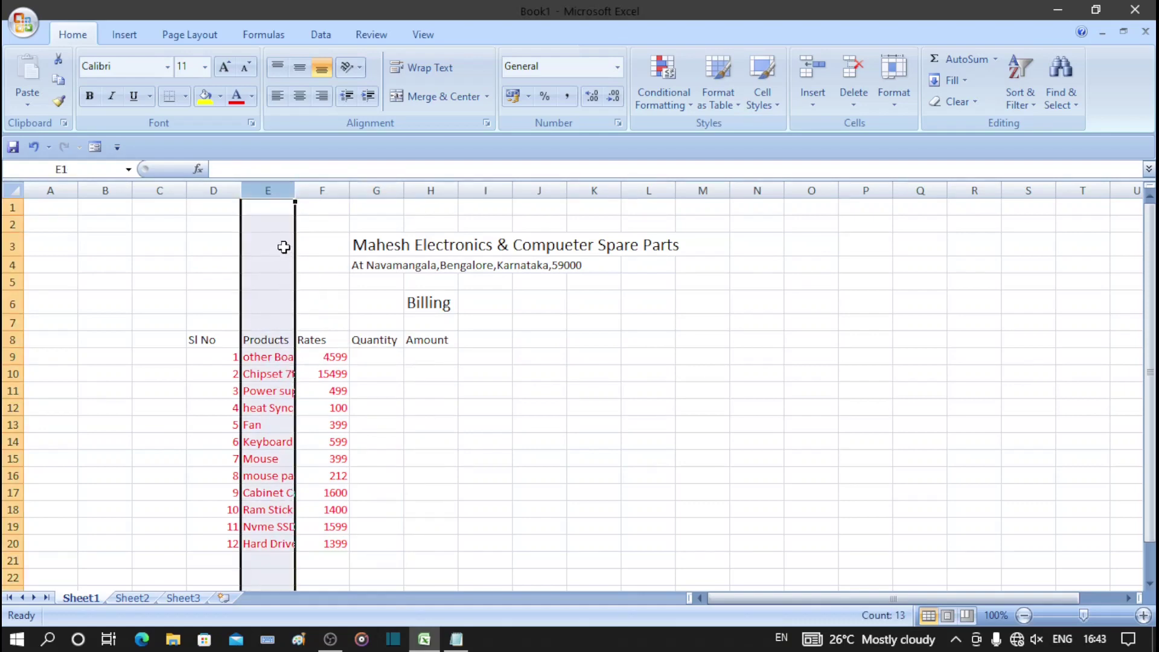
{"action": "left_click", "coordinate": [895, 106]}
{"action": "left_click", "coordinate": [954, 222]}
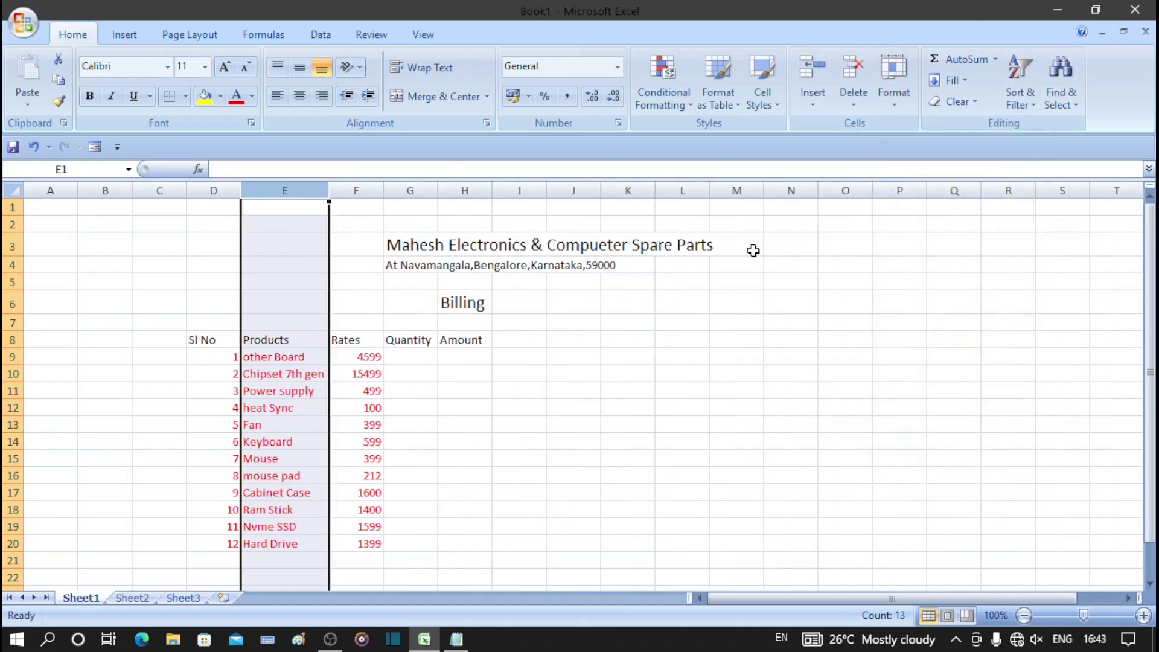
{"action": "left_click", "coordinate": [422, 361]}
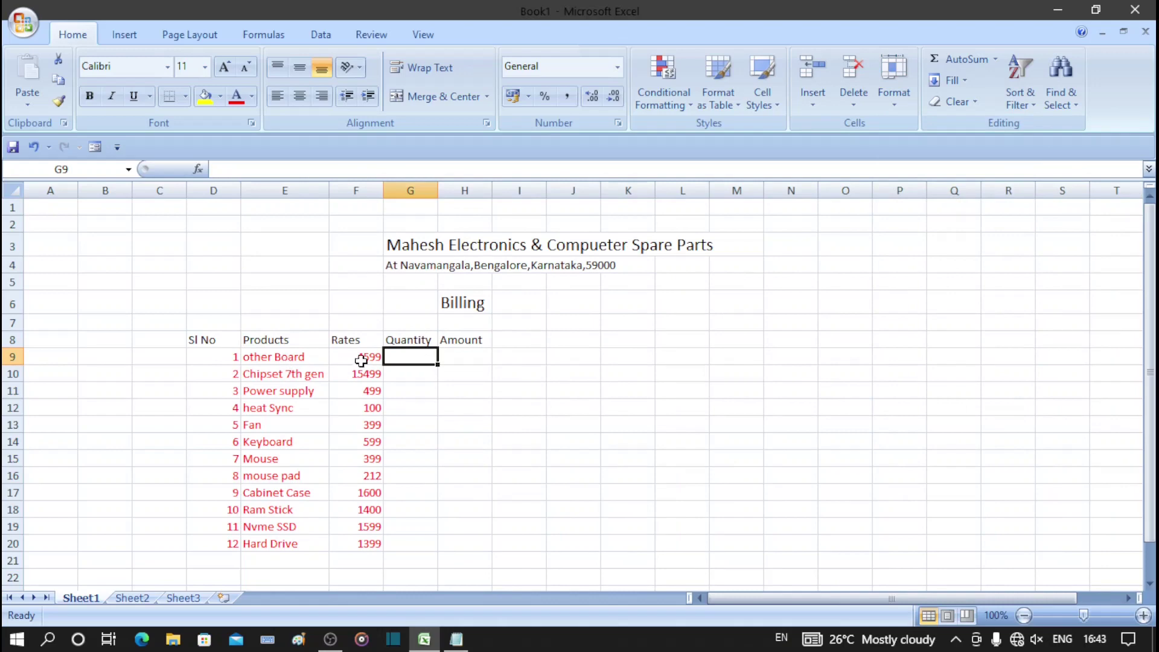
Correct the first product name in E9 to 'Mother Board'.
{"action": "left_click", "coordinate": [264, 359]}
{"action": "double_click", "coordinate": [306, 359]}
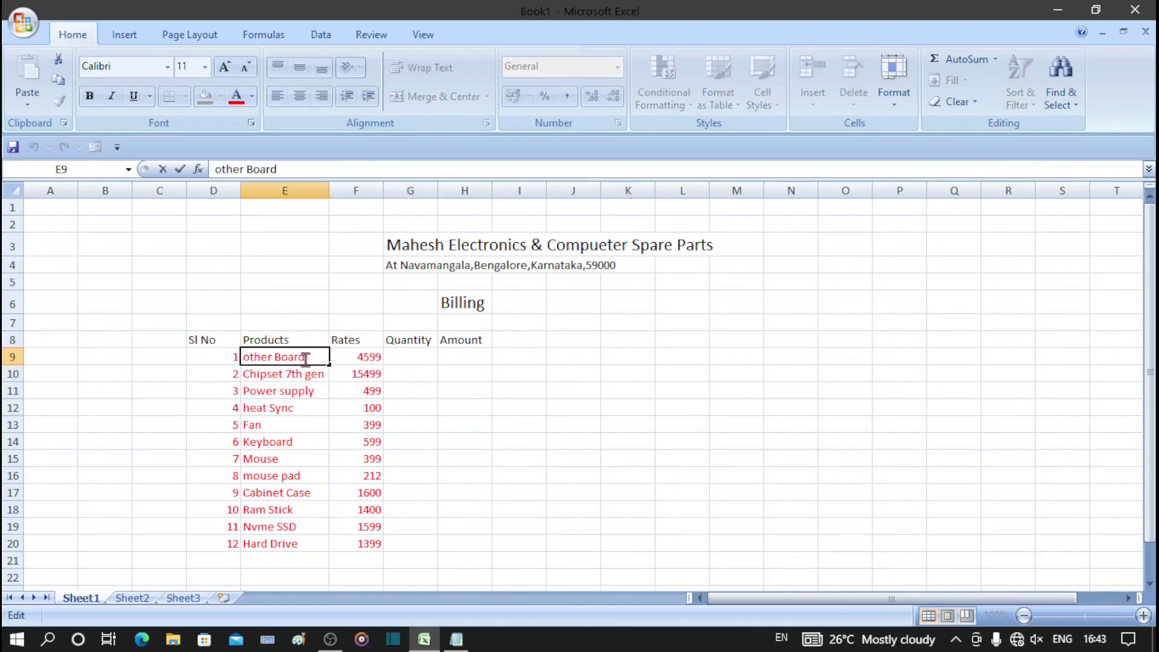
{"action": "type", "text": "M"}
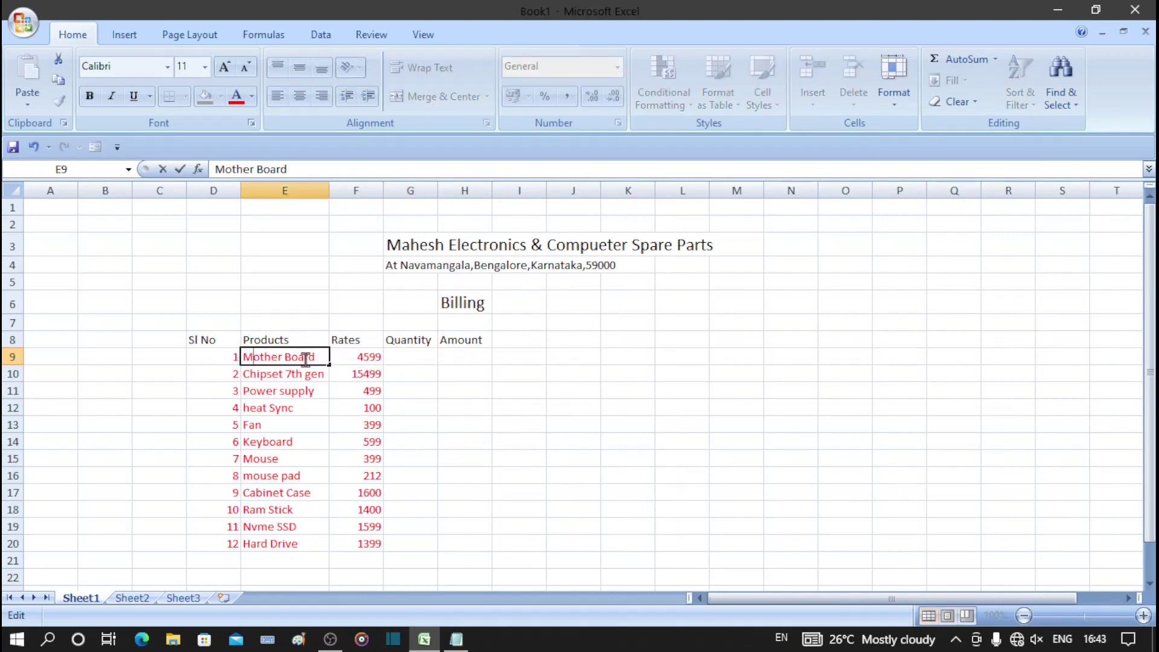
{"action": "left_click", "coordinate": [386, 357]}
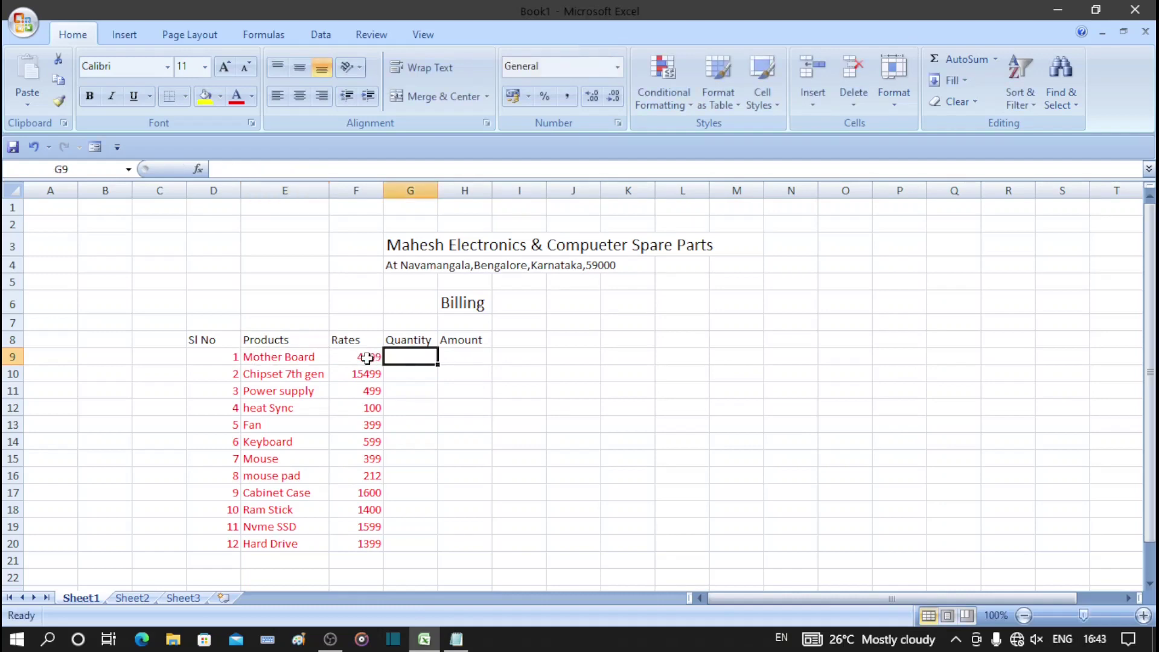
Enter quantities 10, 15, 9, 4, 78, 15, 16, 35, 29, 40, 19, 17 into G9:G20.
{"action": "type", "text": "10"}
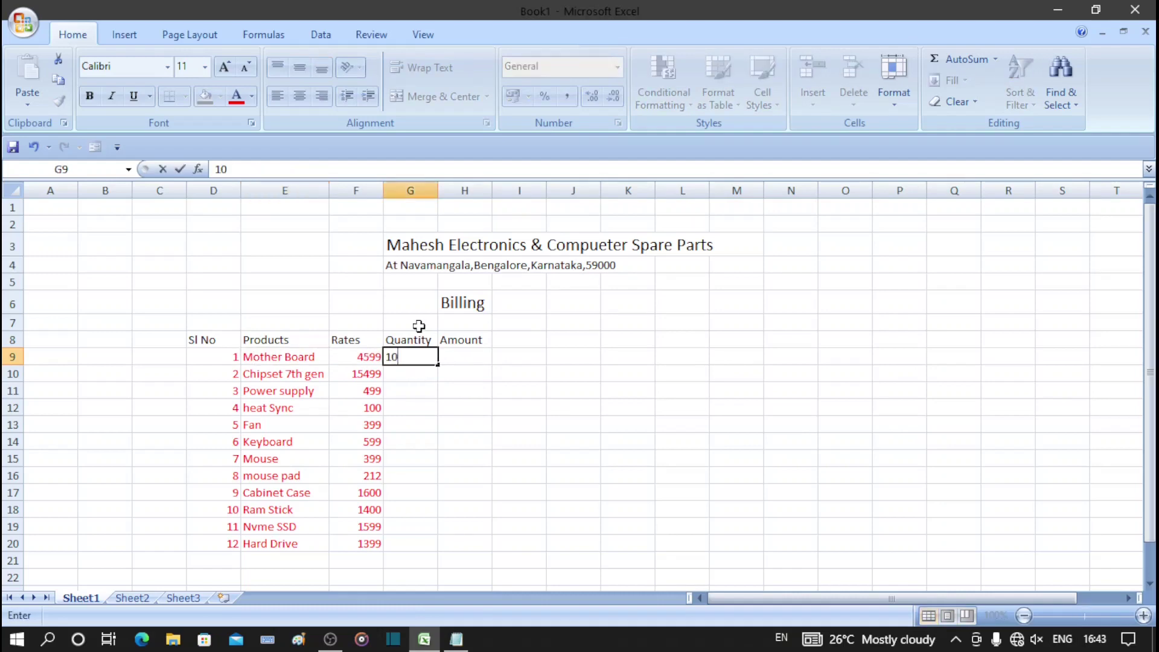
{"action": "key", "text": "Return"}
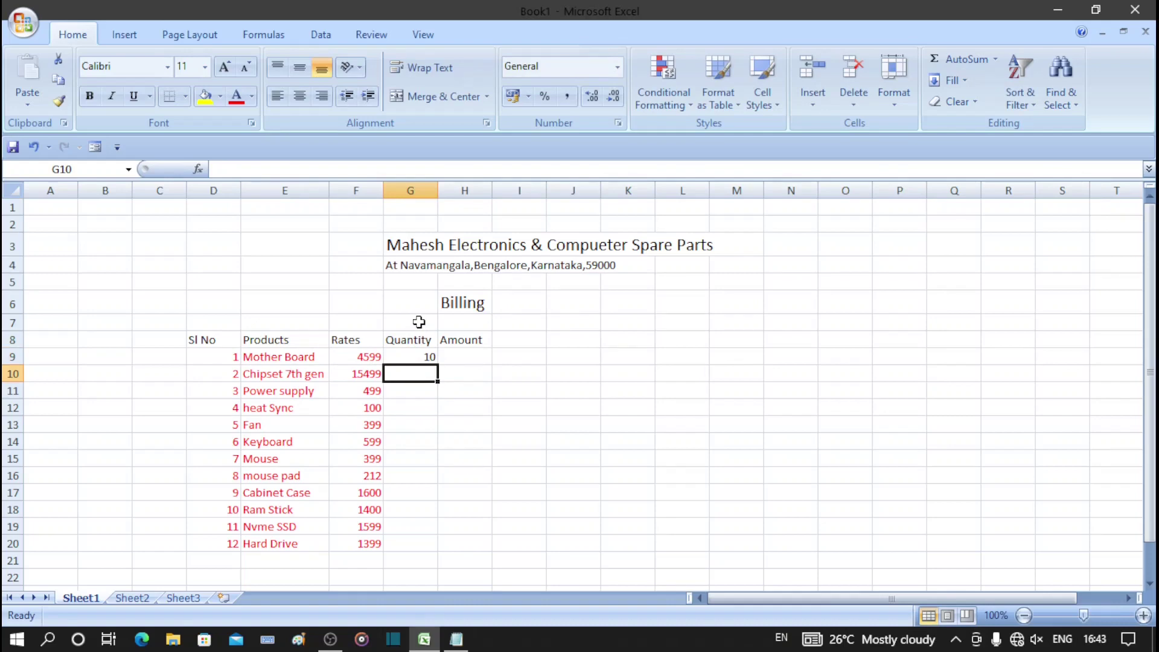
{"action": "type", "text": "15"}
{"action": "key", "text": "Return"}
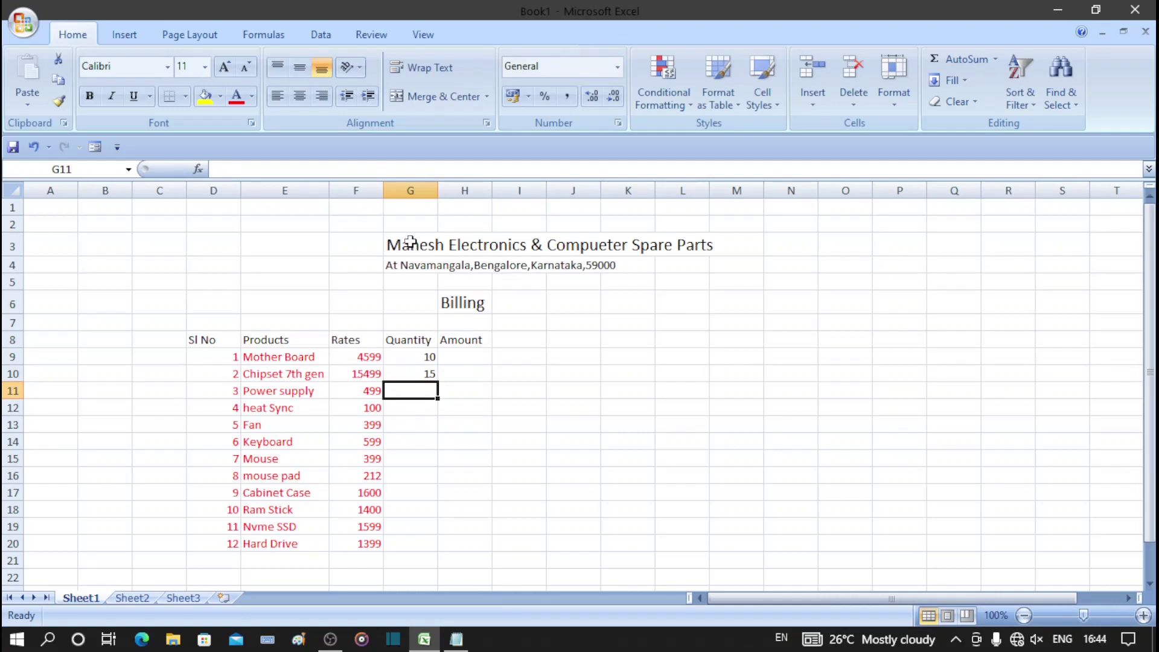
{"action": "type", "text": "9"}
{"action": "key", "text": "Return"}
{"action": "type", "text": "4"}
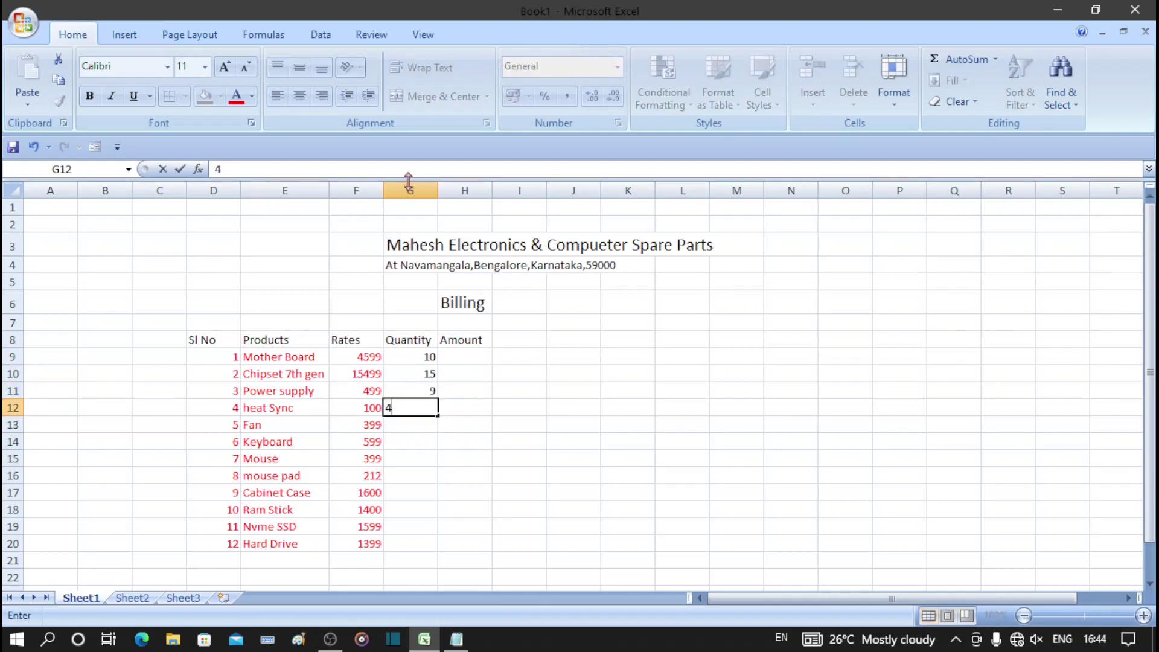
{"action": "key", "text": "Return"}
{"action": "type", "text": "78"}
{"action": "key", "text": "Return"}
{"action": "type", "text": "15"}
{"action": "key", "text": "Return"}
{"action": "type", "text": "16 35 29 40 19 17"}
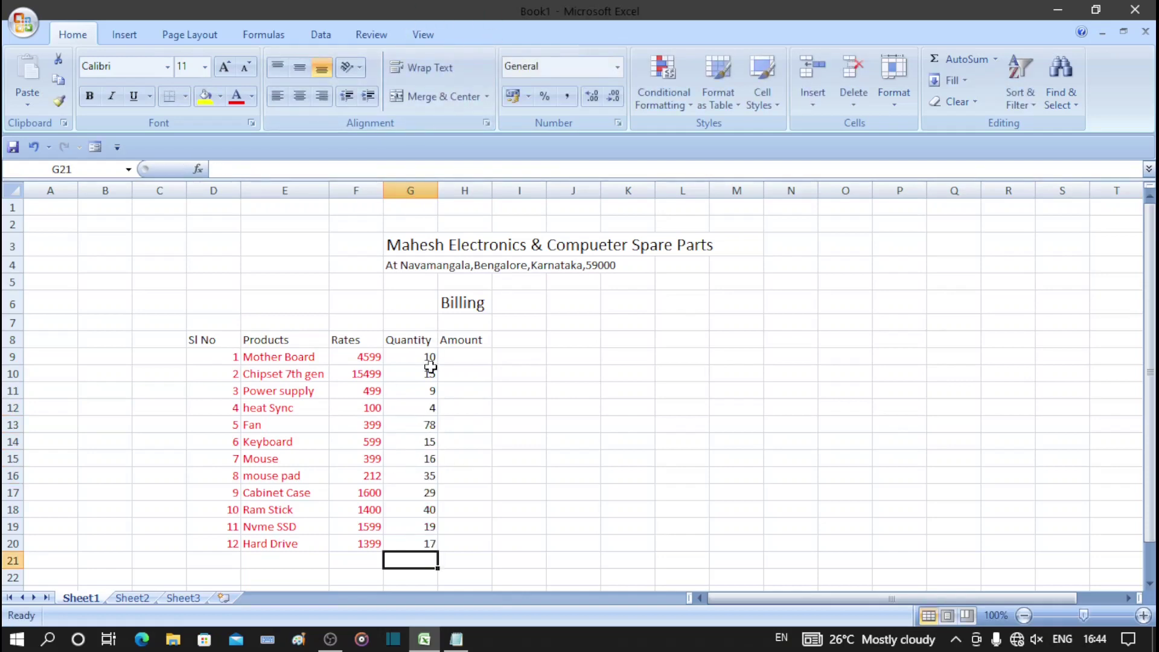
Enter the formula =F9*G9 in H9, giving an Amount of 45990.
{"action": "left_click", "coordinate": [464, 355]}
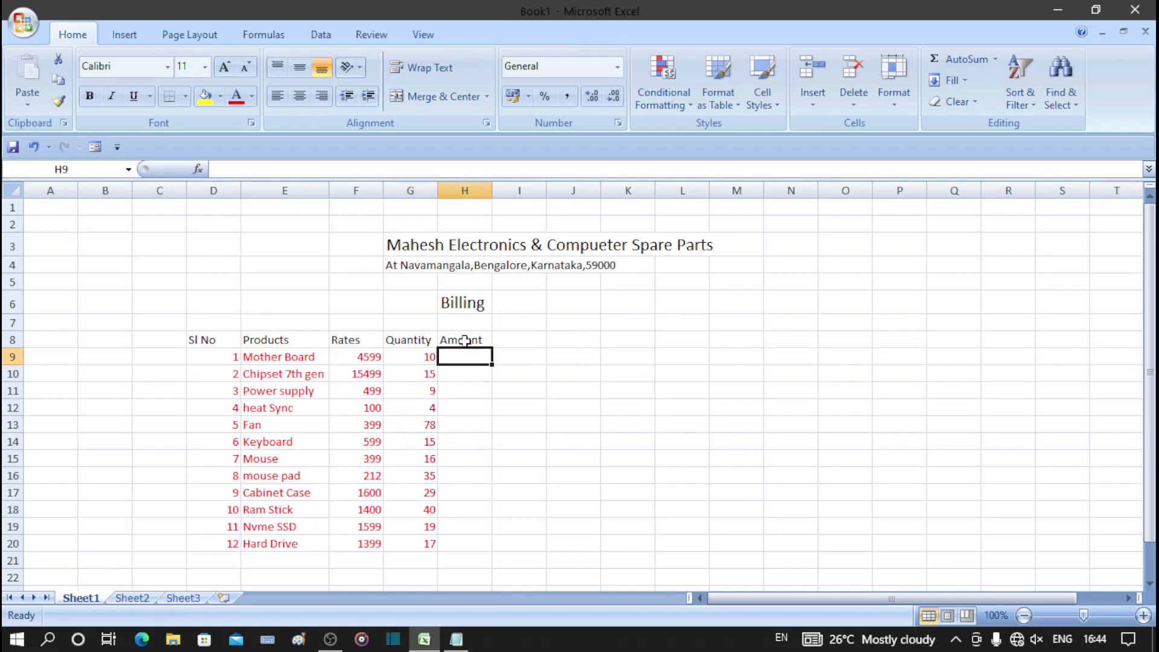
{"action": "type", "text": "="}
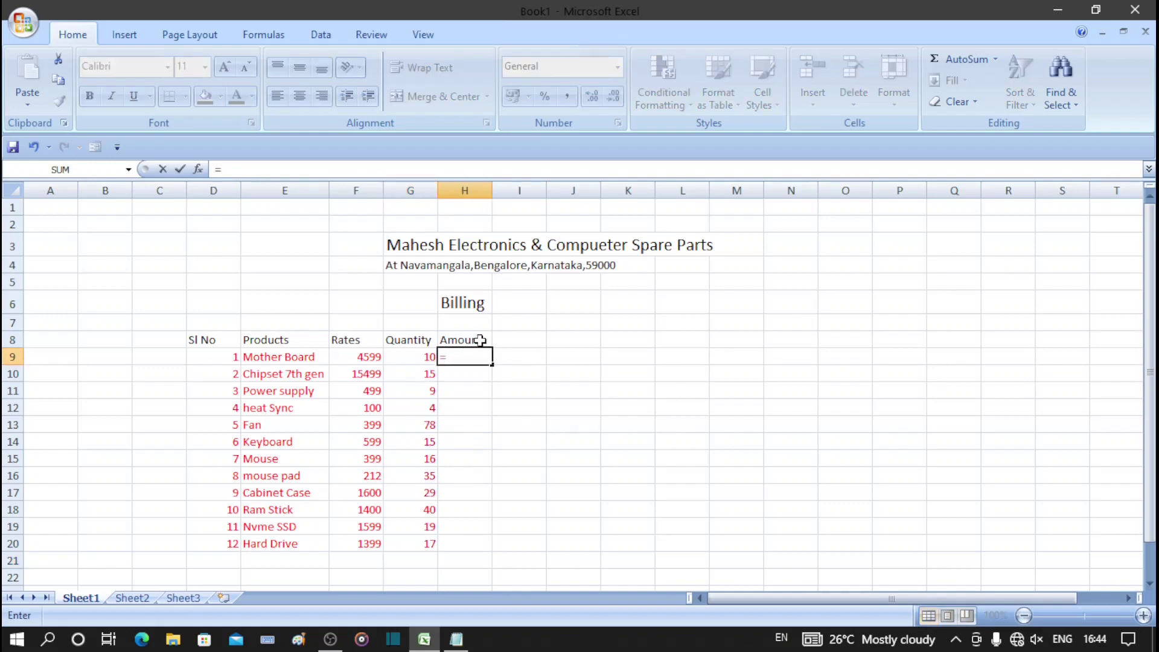
{"action": "left_click", "coordinate": [368, 357]}
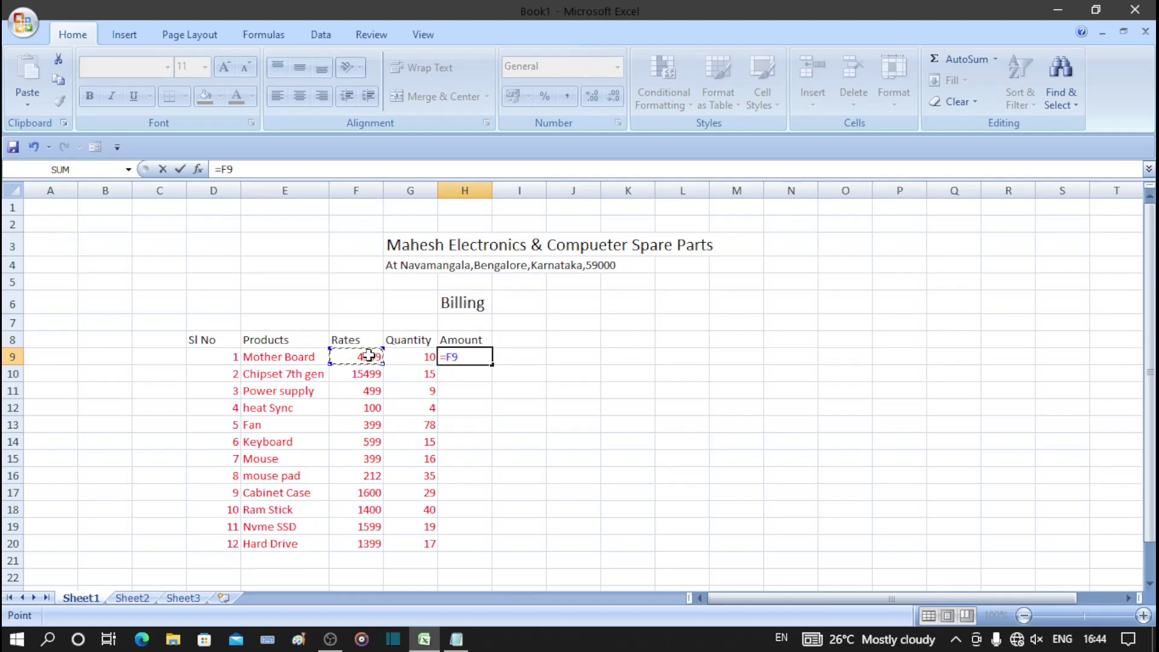
{"action": "type", "text": "*"}
{"action": "left_click", "coordinate": [420, 356]}
{"action": "key", "text": "Return"}
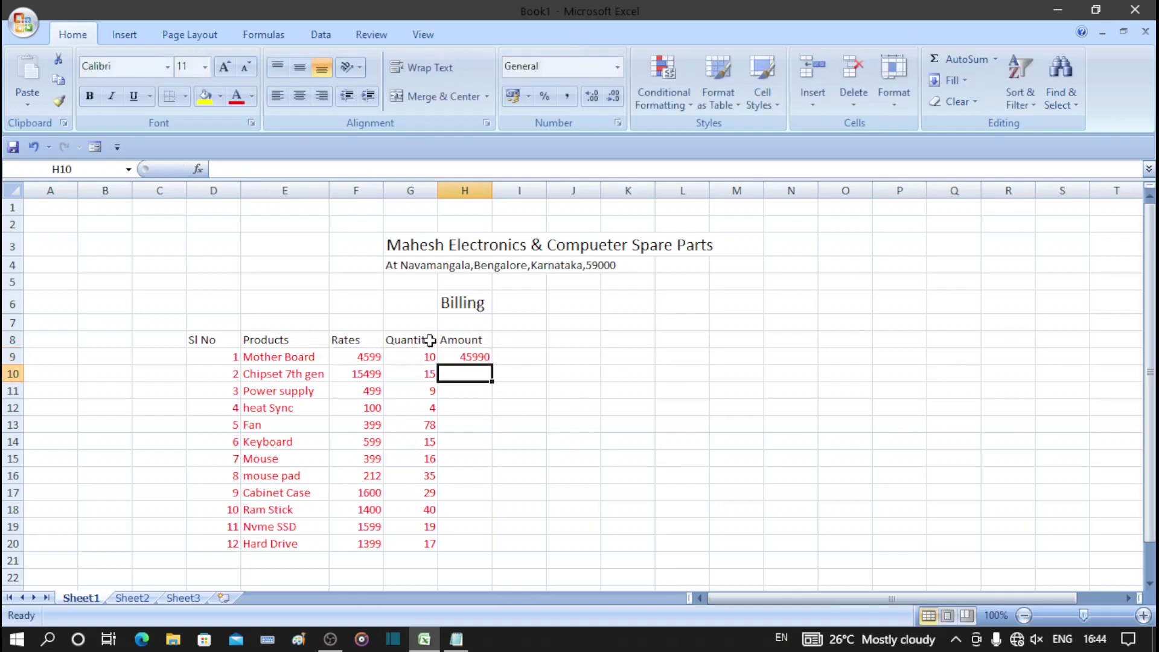
Fill the Amount formula from H9 down to H20 for Hard Drive.
{"action": "left_click", "coordinate": [468, 357]}
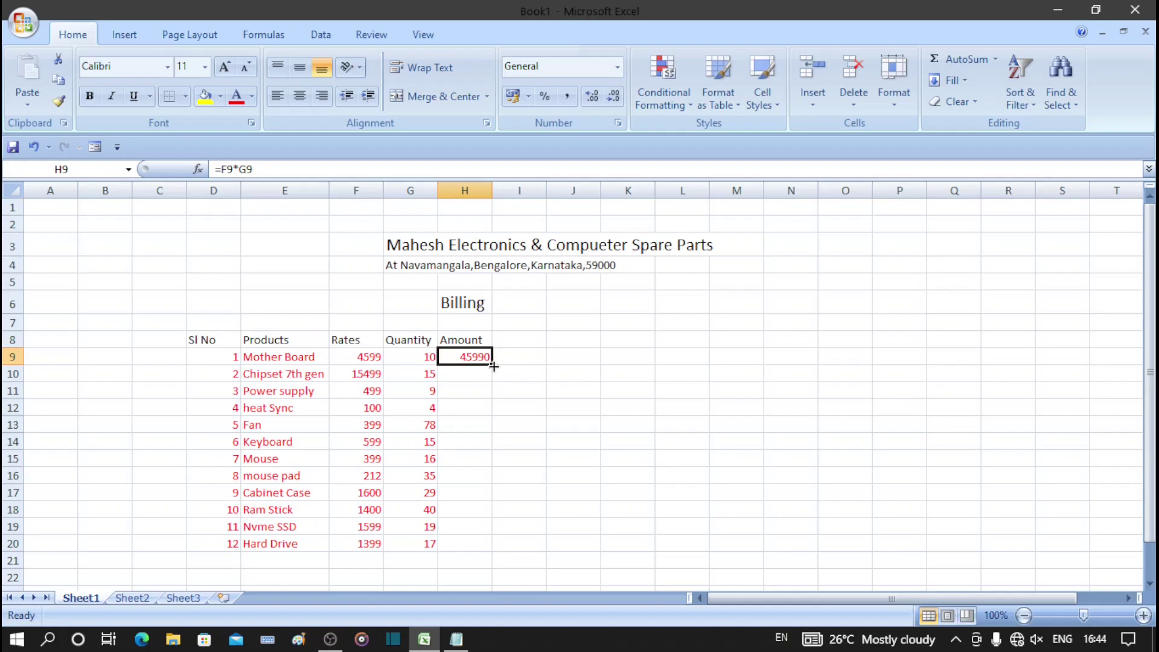
{"action": "left_click_drag", "start_coordinate": [493, 366], "coordinate": [480, 557]}
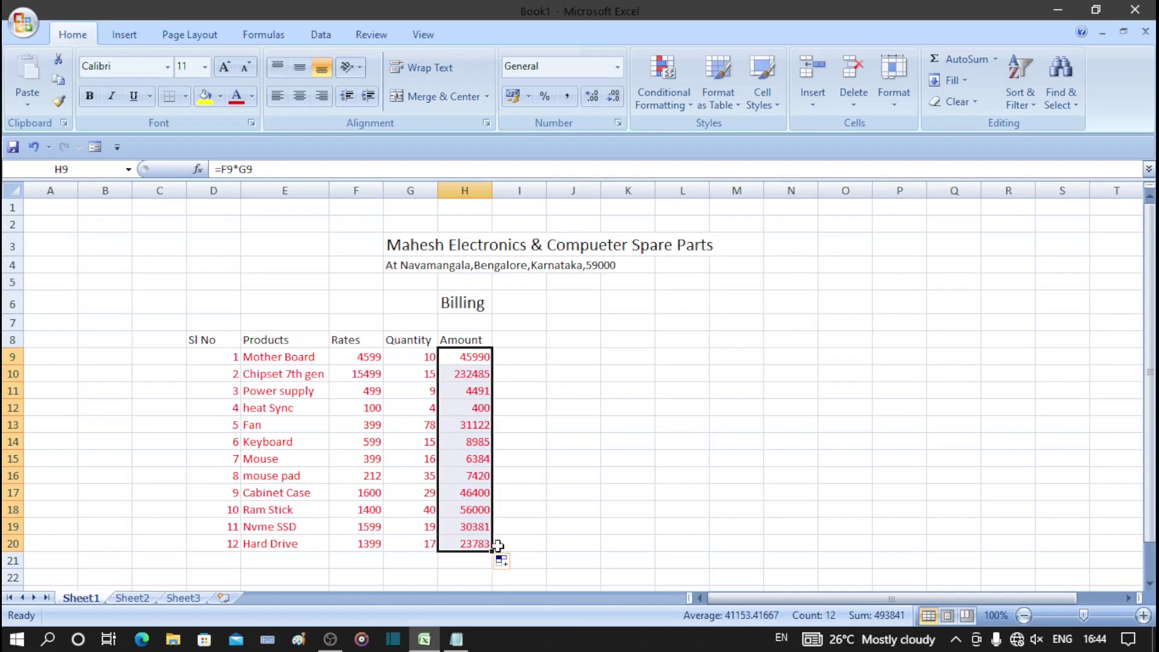
{"action": "left_click", "coordinate": [454, 559]}
{"action": "left_click_drag", "start_coordinate": [223, 245], "coordinate": [459, 241]}
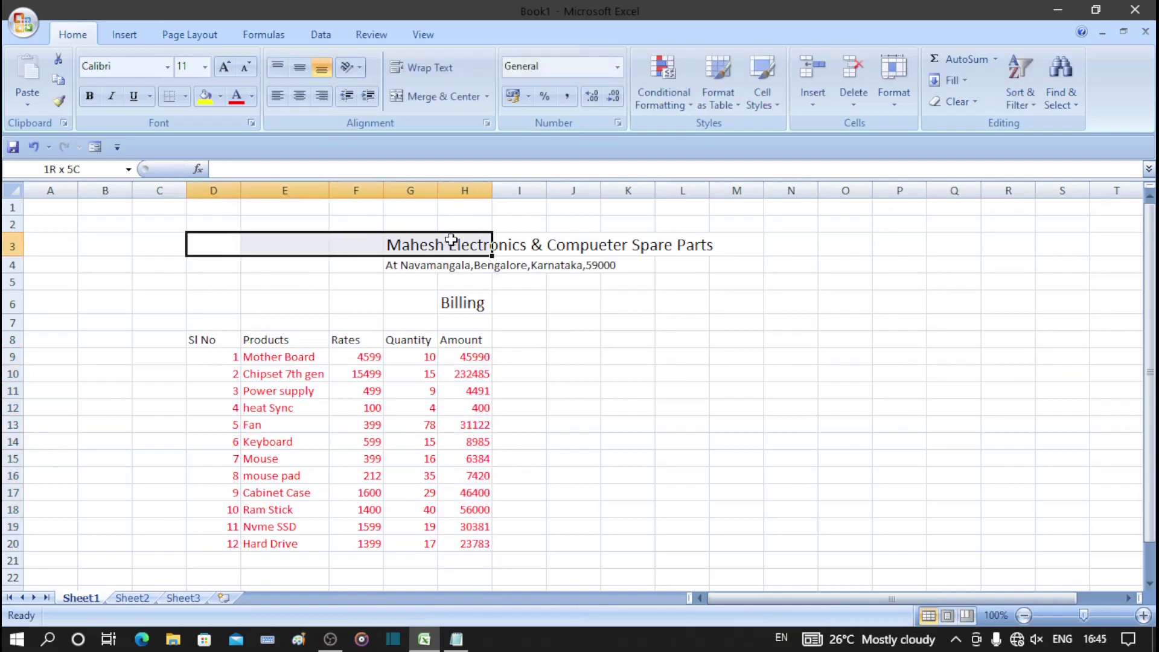
Merge and centre the shop title at 14 pt, and the address across D4:H4.
{"action": "left_click", "coordinate": [436, 99]}
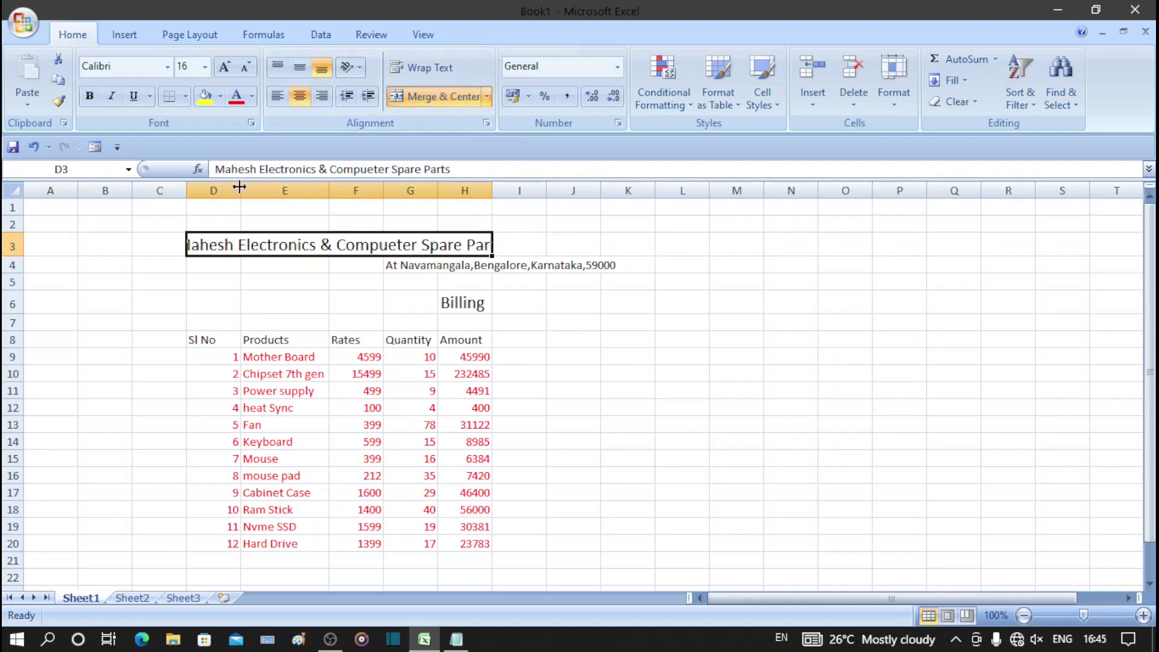
{"action": "left_click", "coordinate": [246, 67]}
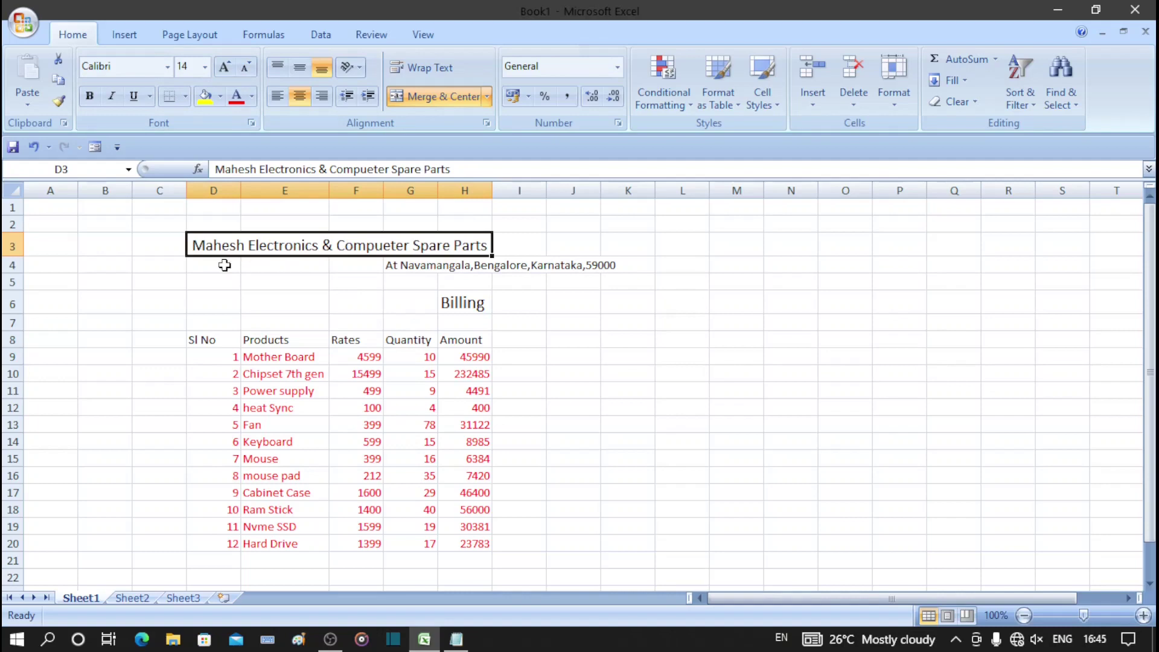
{"action": "left_click_drag", "start_coordinate": [224, 265], "coordinate": [459, 265]}
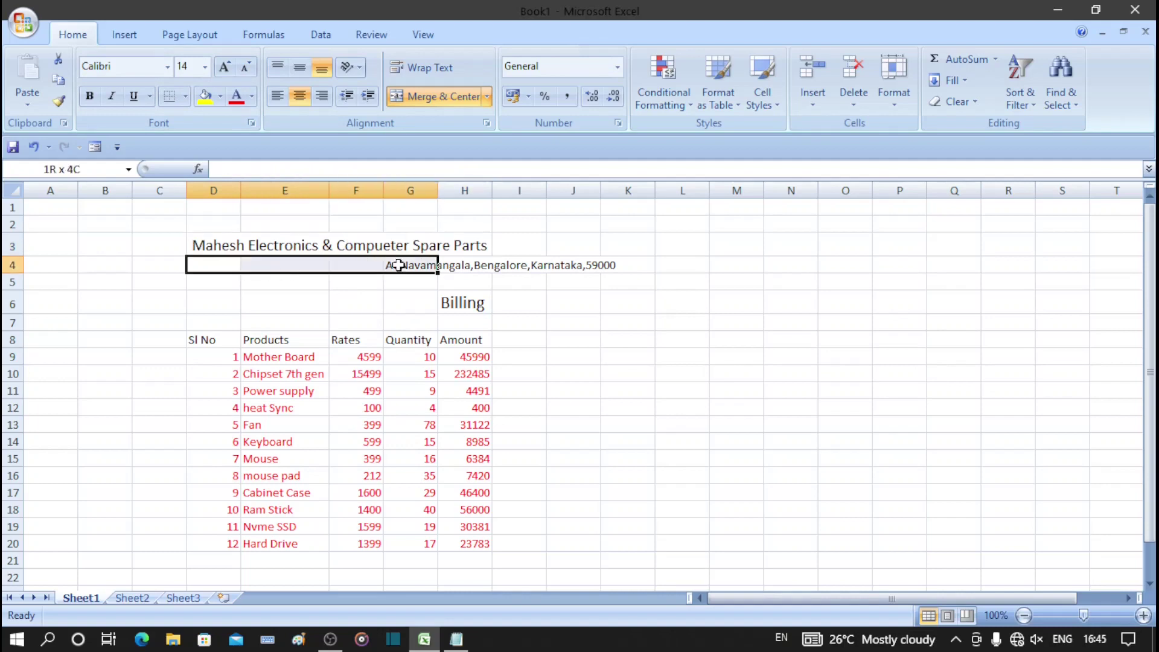
{"action": "left_click", "coordinate": [422, 96]}
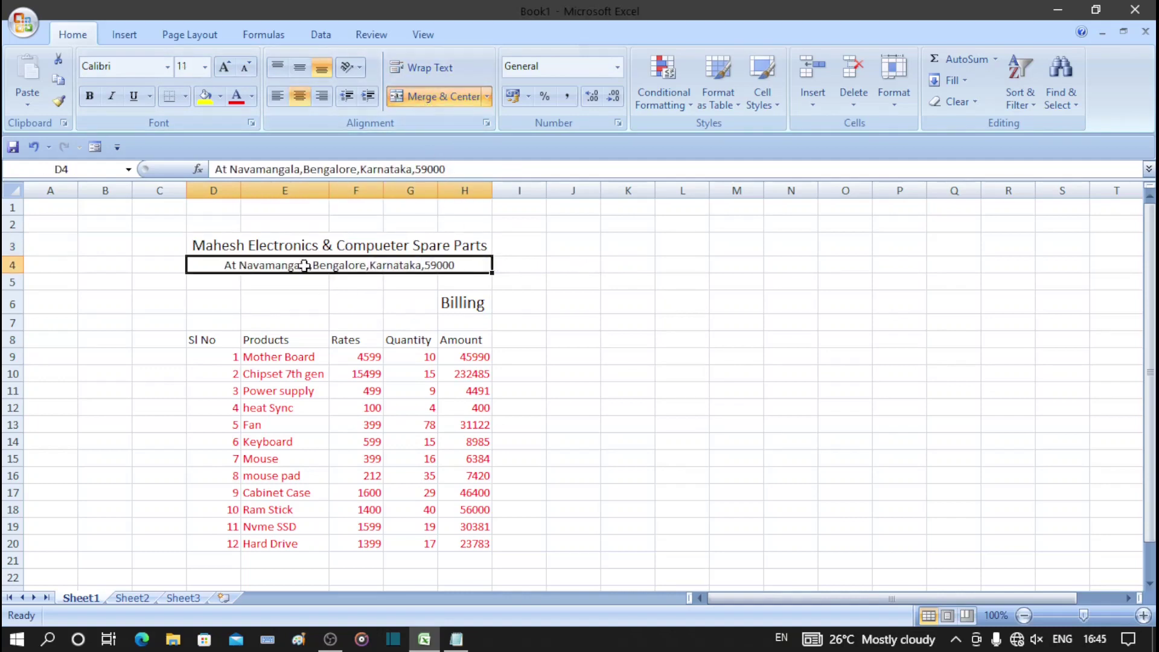
Merge and centre the Billing heading across D6:H6.
{"action": "left_click", "coordinate": [217, 305]}
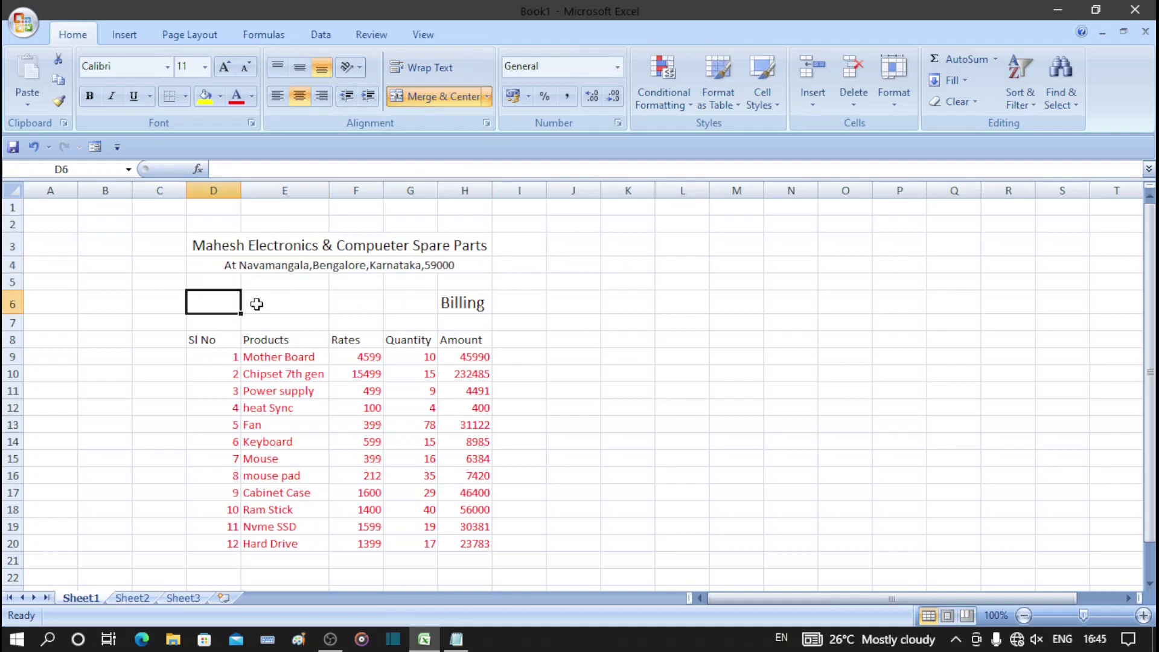
{"action": "left_click_drag", "start_coordinate": [257, 303], "coordinate": [478, 304]}
{"action": "left_click", "coordinate": [407, 97]}
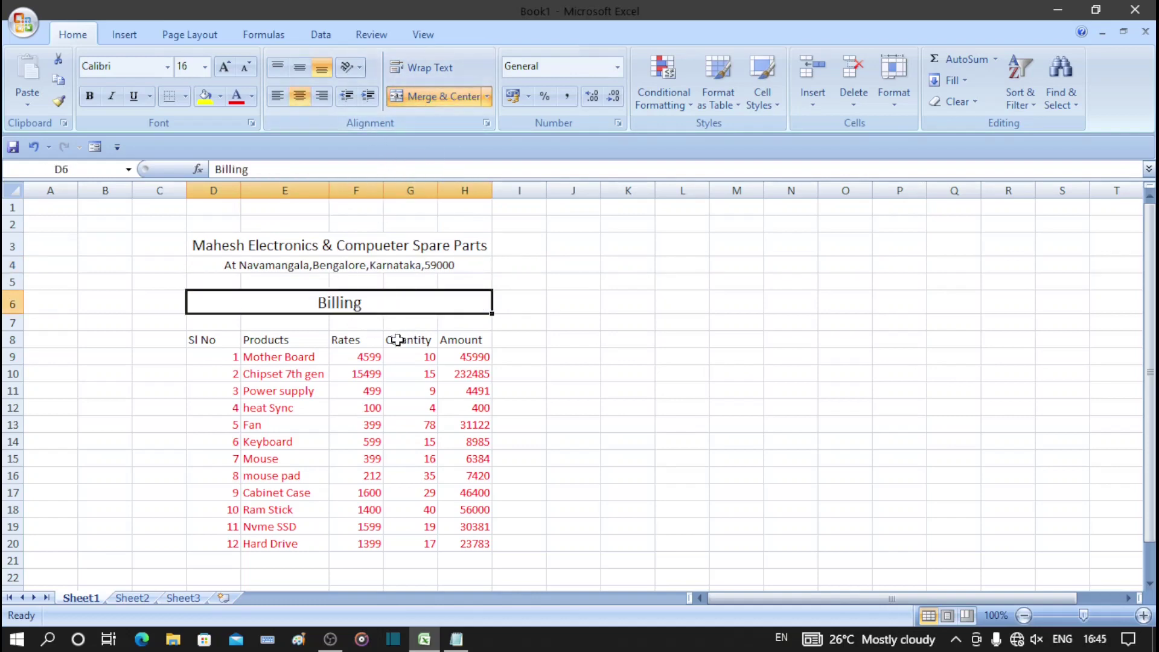
{"action": "left_click_drag", "start_coordinate": [201, 337], "coordinate": [459, 340]}
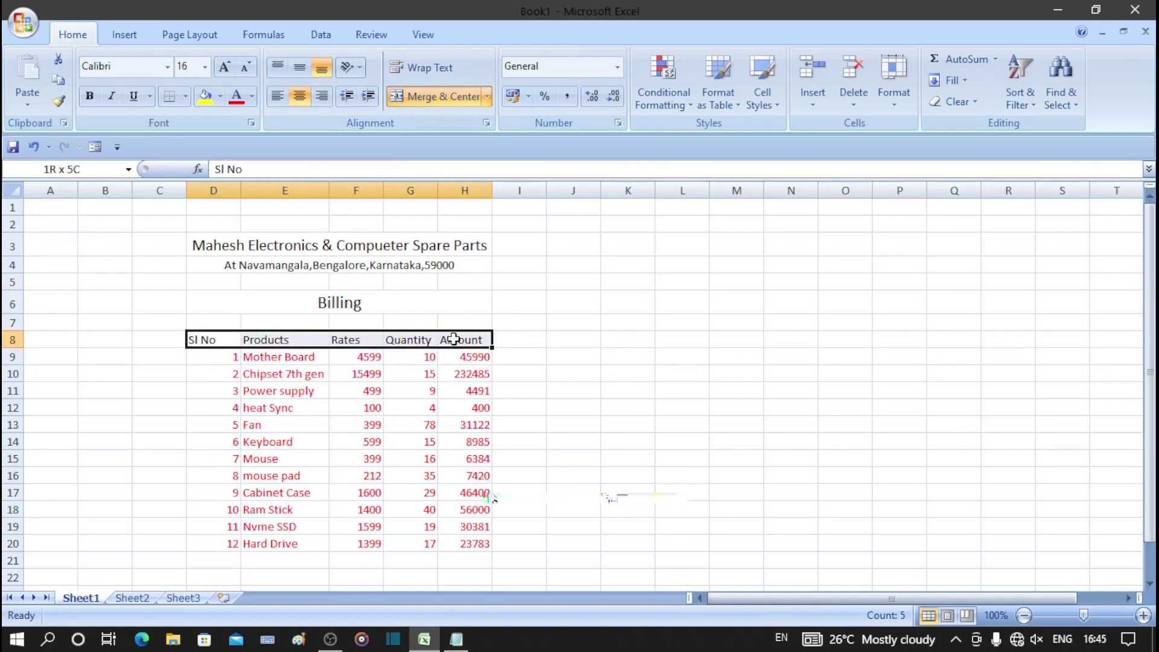
Give the D8:H8 column headings a blue-grey fill and blue font colour.
{"action": "left_click", "coordinate": [221, 96]}
{"action": "left_click", "coordinate": [254, 175]}
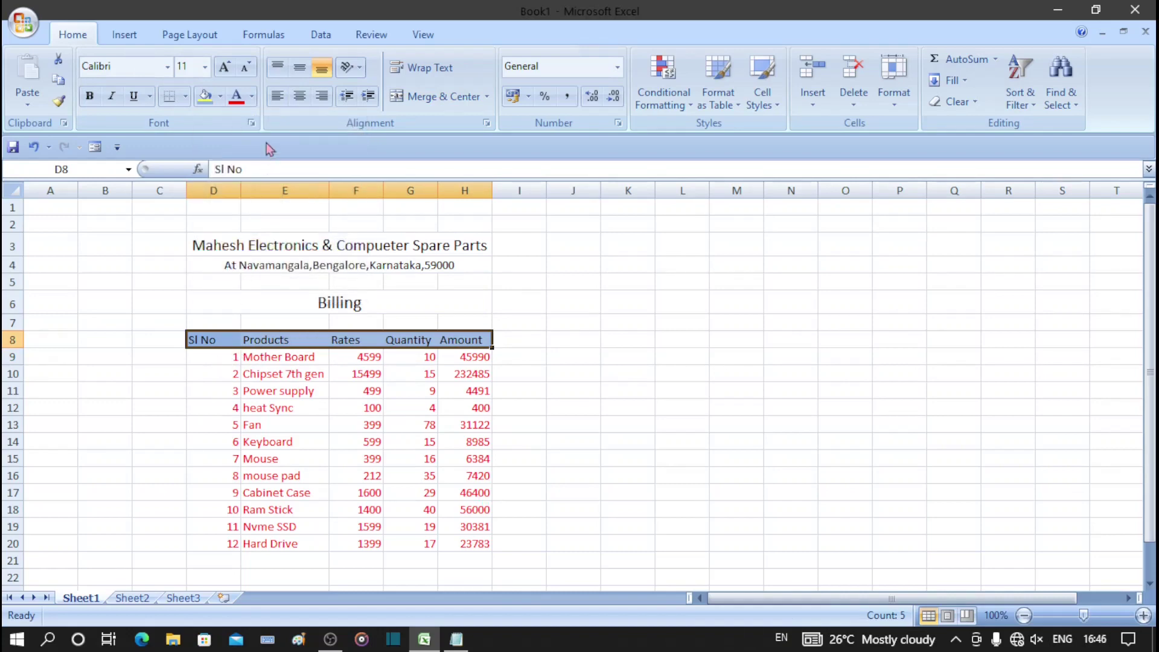
{"action": "left_click", "coordinate": [251, 96]}
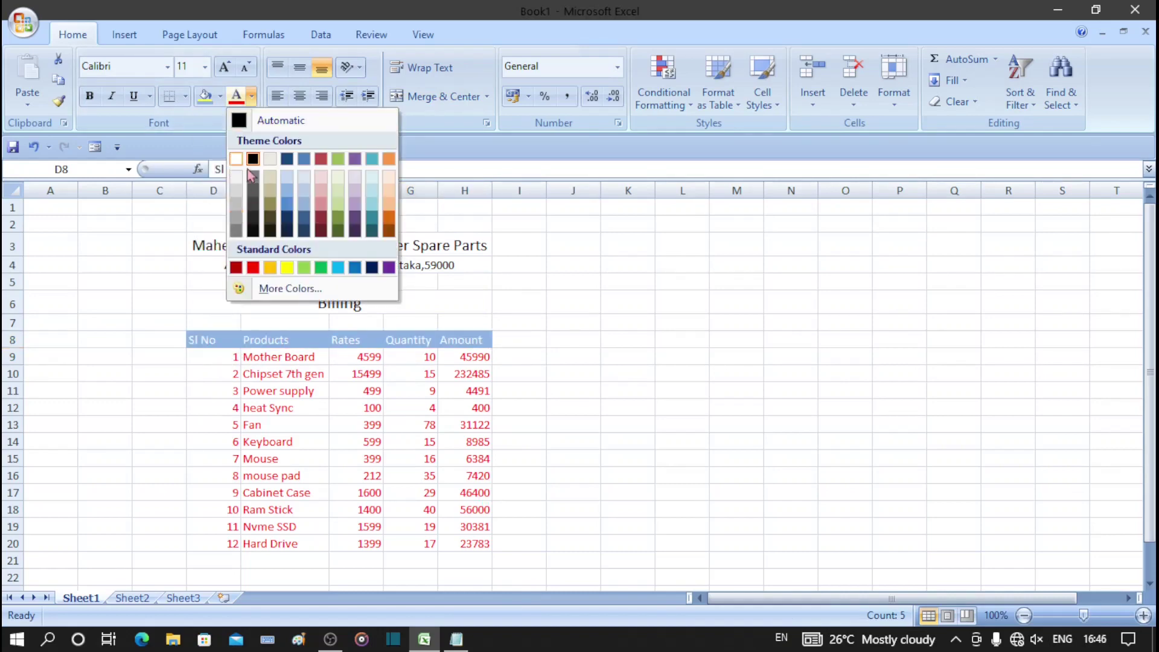
{"action": "left_click", "coordinate": [356, 270]}
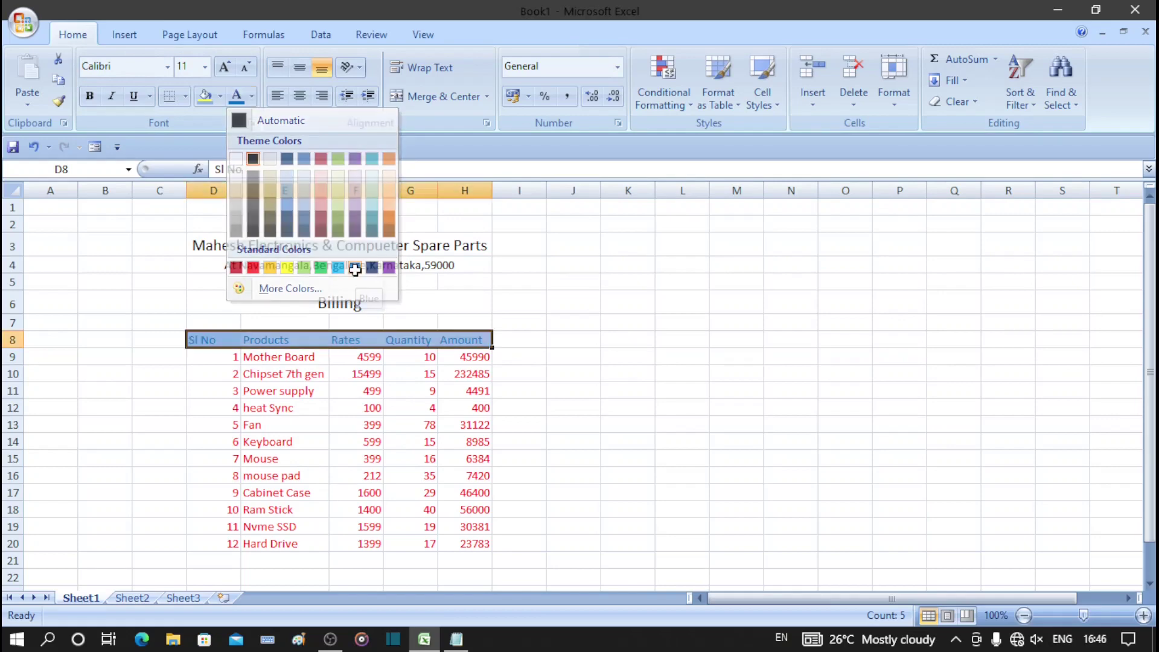
{"action": "left_click", "coordinate": [216, 369]}
Apply All Borders to every cell of the product table D8:H21.
{"action": "mouse_move", "coordinate": [190, 333]}
{"action": "left_mouse_down"}
{"action": "mouse_move", "coordinate": [438, 552]}
{"action": "mouse_move", "coordinate": [478, 562]}
{"action": "left_mouse_up"}
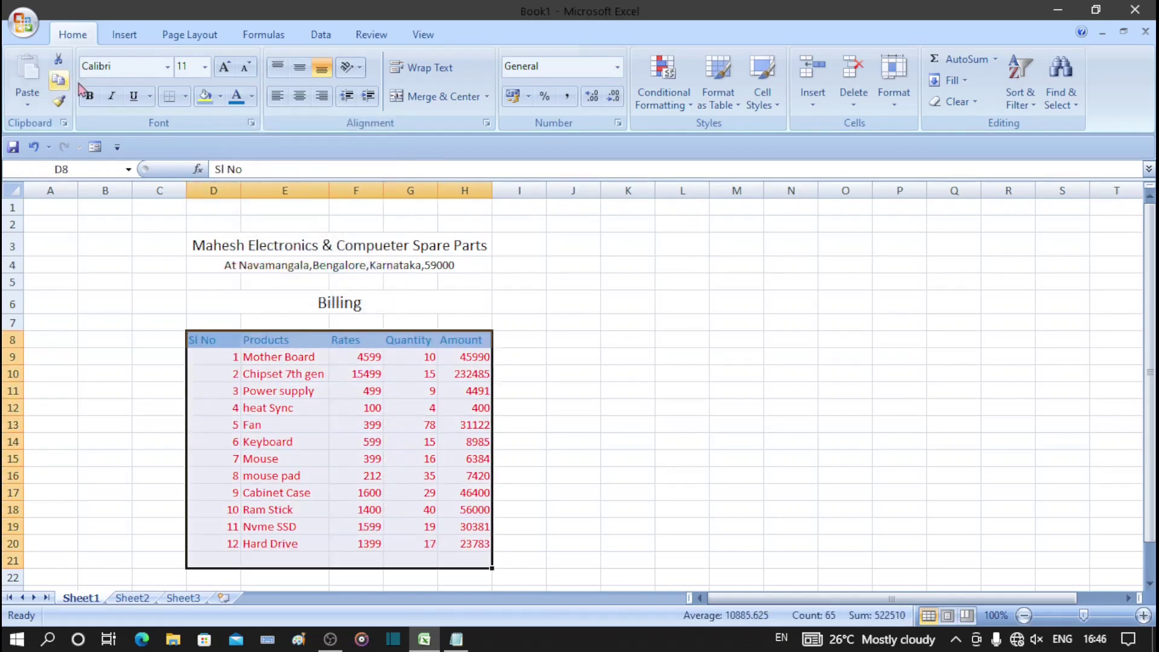
{"action": "left_click", "coordinate": [185, 96]}
{"action": "left_click", "coordinate": [208, 253]}
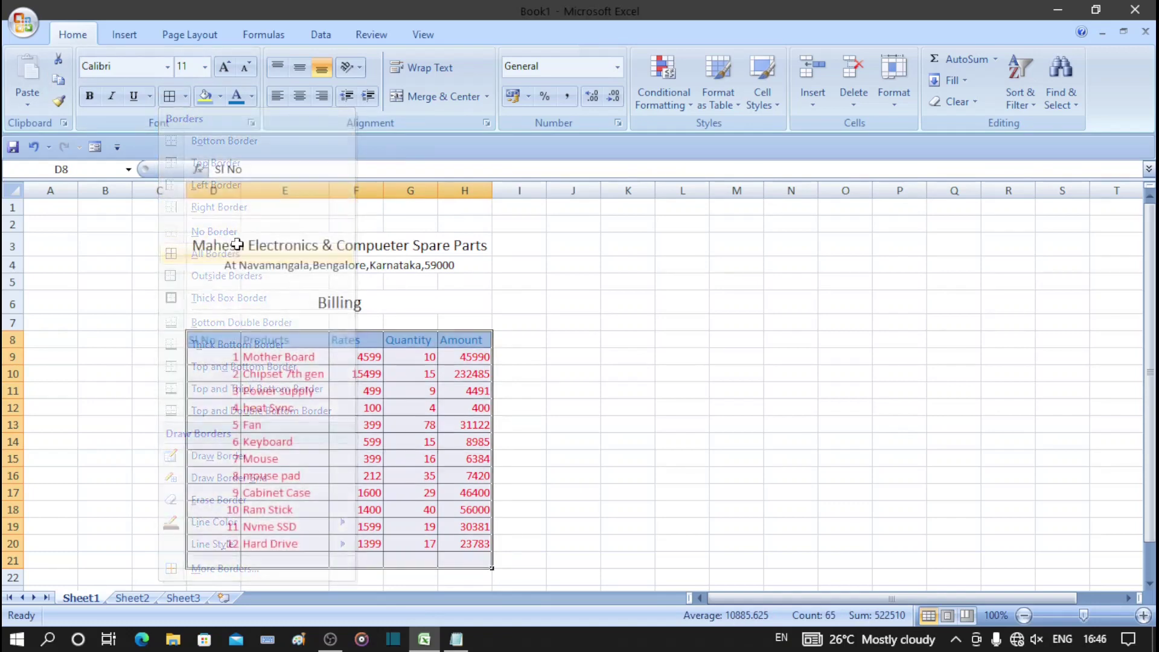
{"action": "scroll", "coordinate": [235, 240], "scroll_direction": "down", "scroll_amount": 5}
{"action": "scroll", "coordinate": [257, 244], "scroll_direction": "up", "scroll_amount": 1}
{"action": "scroll", "coordinate": [260, 245], "scroll_direction": "up", "scroll_amount": 1}
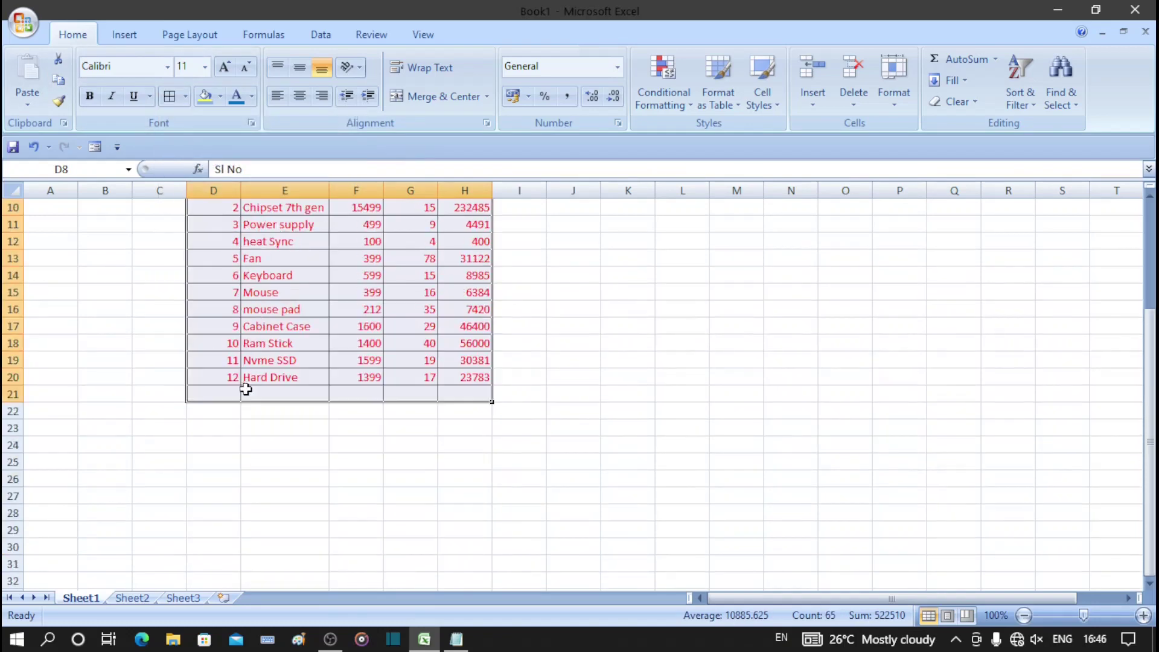
{"action": "mouse_move", "coordinate": [237, 394]}
{"action": "left_mouse_down"}
{"action": "mouse_move", "coordinate": [442, 393]}
{"action": "mouse_move", "coordinate": [329, 398]}
{"action": "left_mouse_up"}
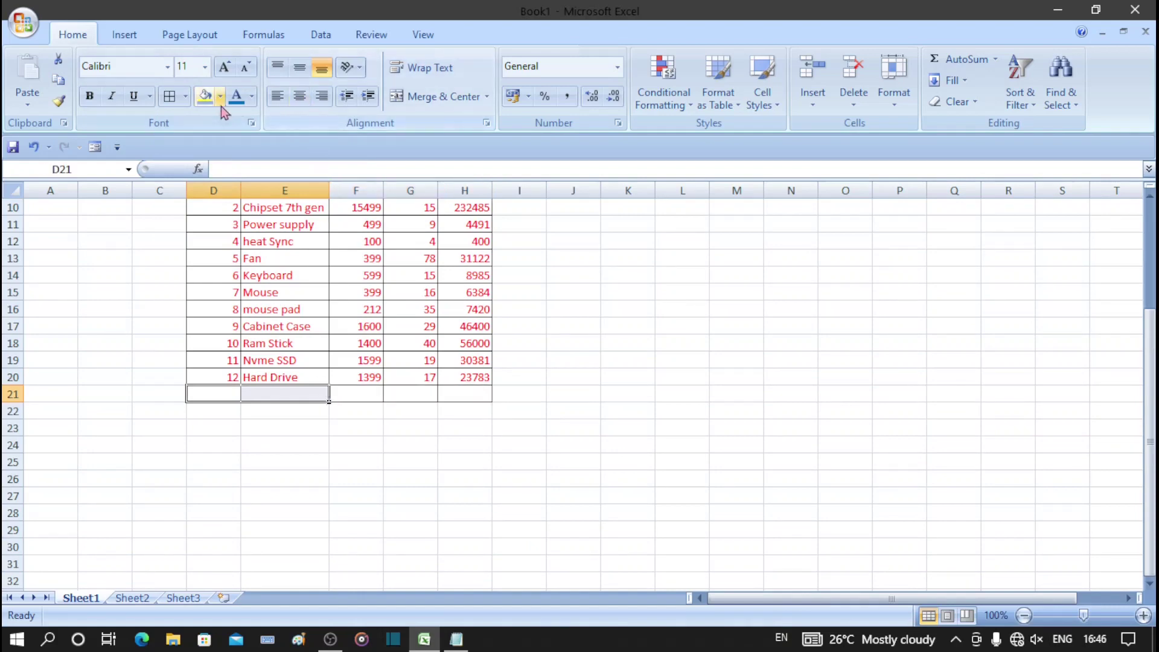
{"action": "left_click", "coordinate": [349, 400]}
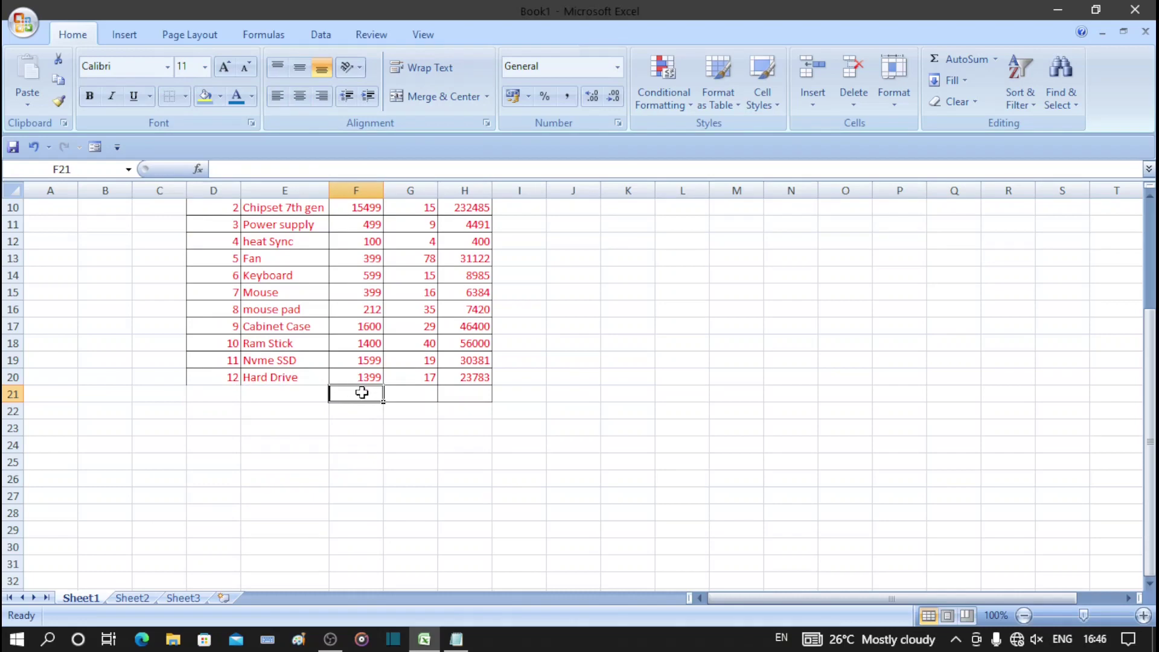
Merge and centre F21:G21 and label it 'Total A'.
{"action": "left_click_drag", "start_coordinate": [362, 393], "coordinate": [406, 393]}
{"action": "left_click", "coordinate": [433, 96]}
{"action": "double_click", "coordinate": [366, 387]}
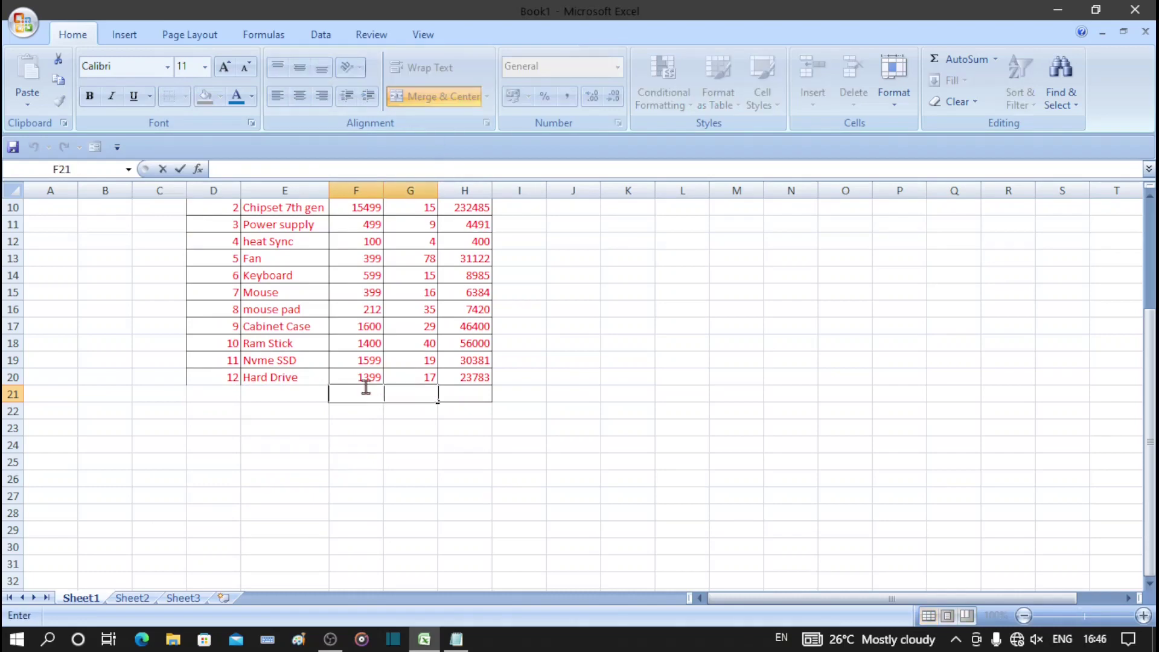
{"action": "type", "text": "total "}
{"action": "type", "text": "A"}
{"action": "left_click", "coordinate": [472, 390]}
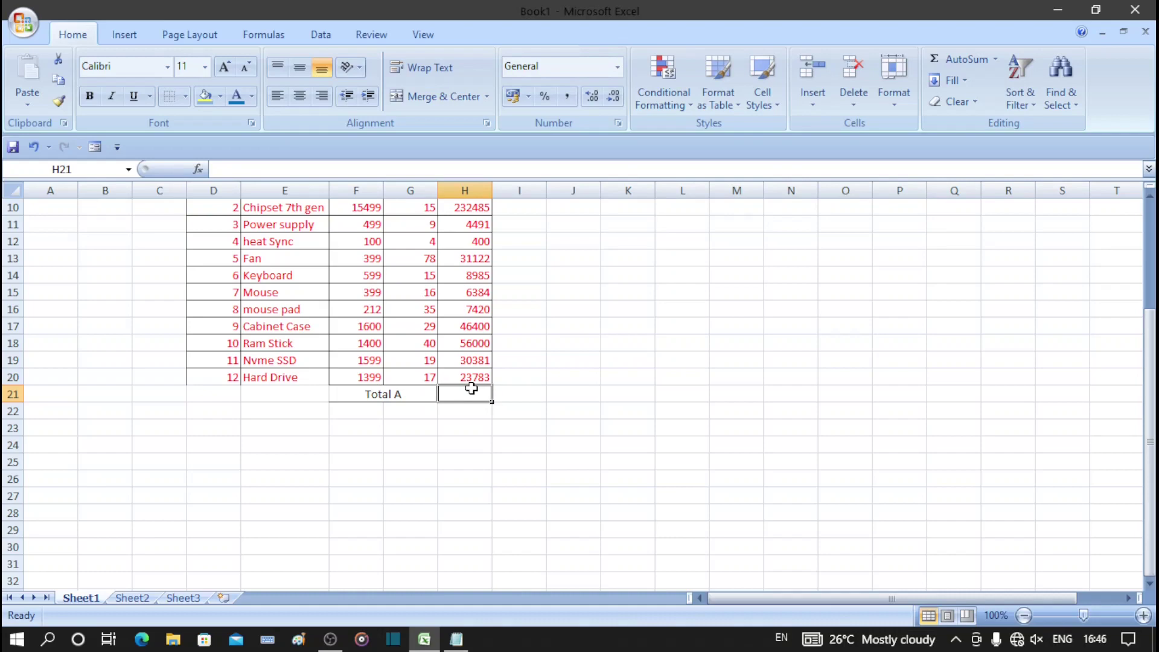
AutoSum the Amount column in H21, giving a total of 493841.
{"action": "key", "text": "alt+equal"}
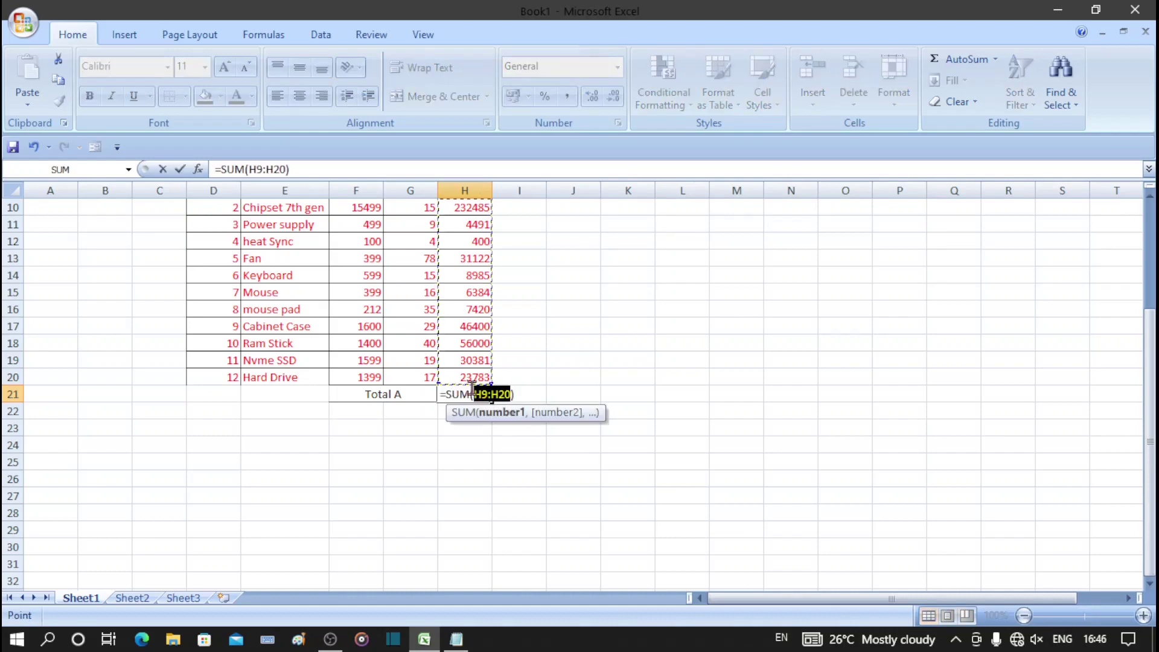
{"action": "key", "text": "Return"}
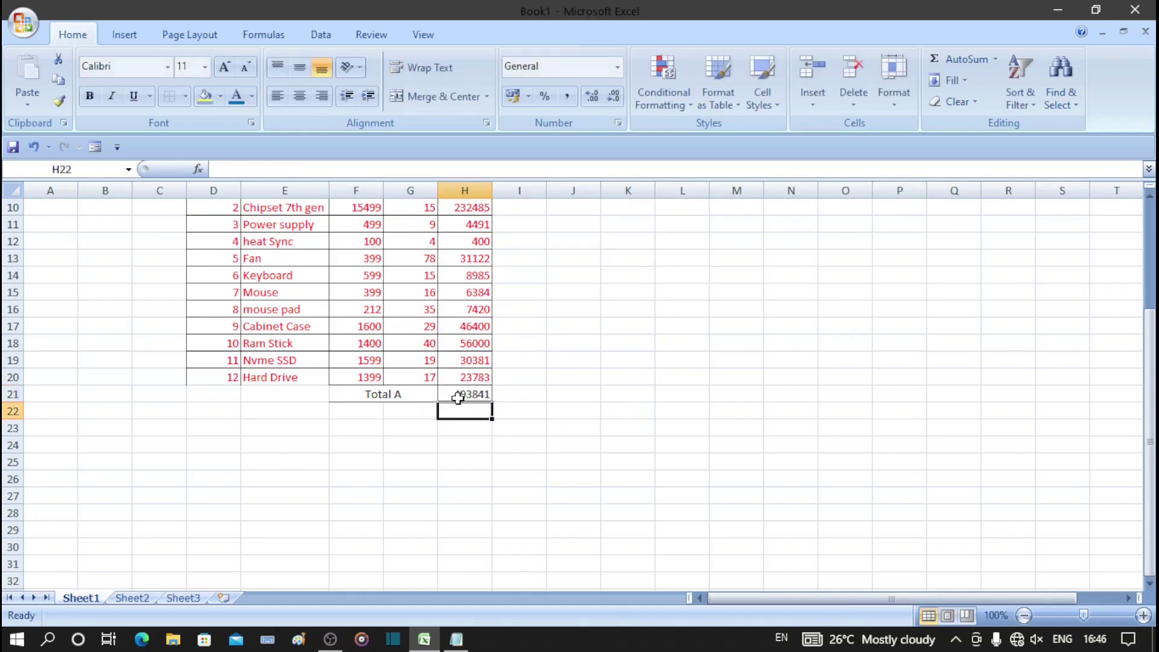
{"action": "left_click", "coordinate": [369, 413]}
{"action": "left_click", "coordinate": [371, 430]}
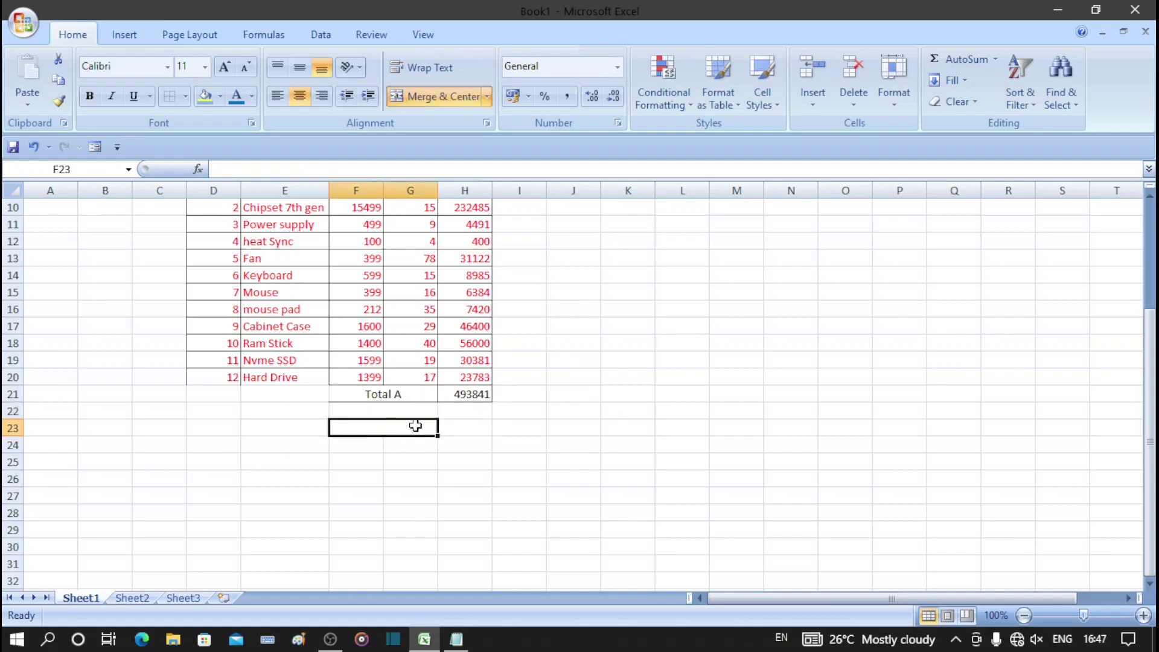
Label F22 'GST18%' and compute 18% of Total A in H22, giving 88891.38.
{"action": "left_click", "coordinate": [365, 410]}
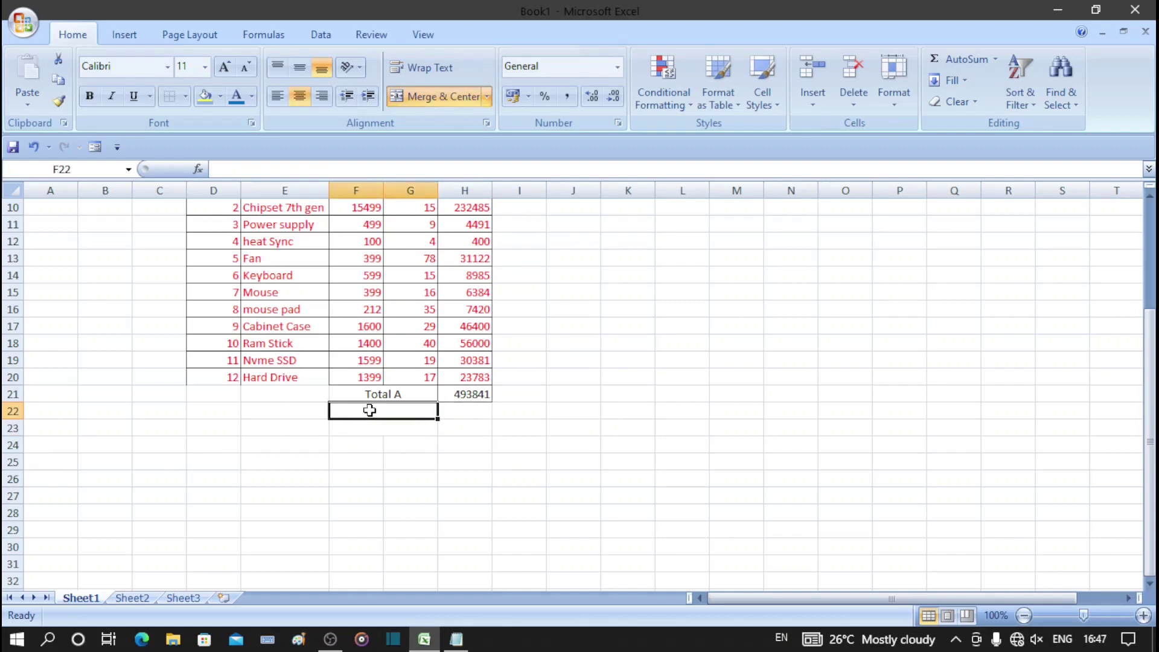
{"action": "type", "text": "GST1"}
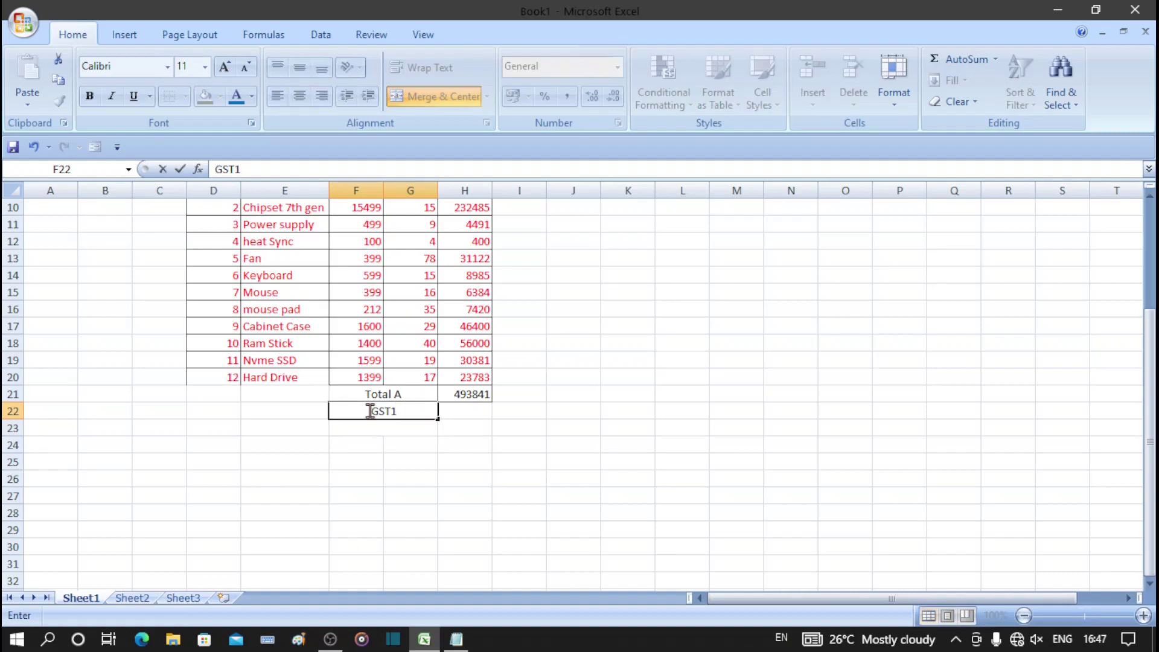
{"action": "type", "text": "8"}
{"action": "type", "text": "%"}
{"action": "left_click", "coordinate": [462, 408]}
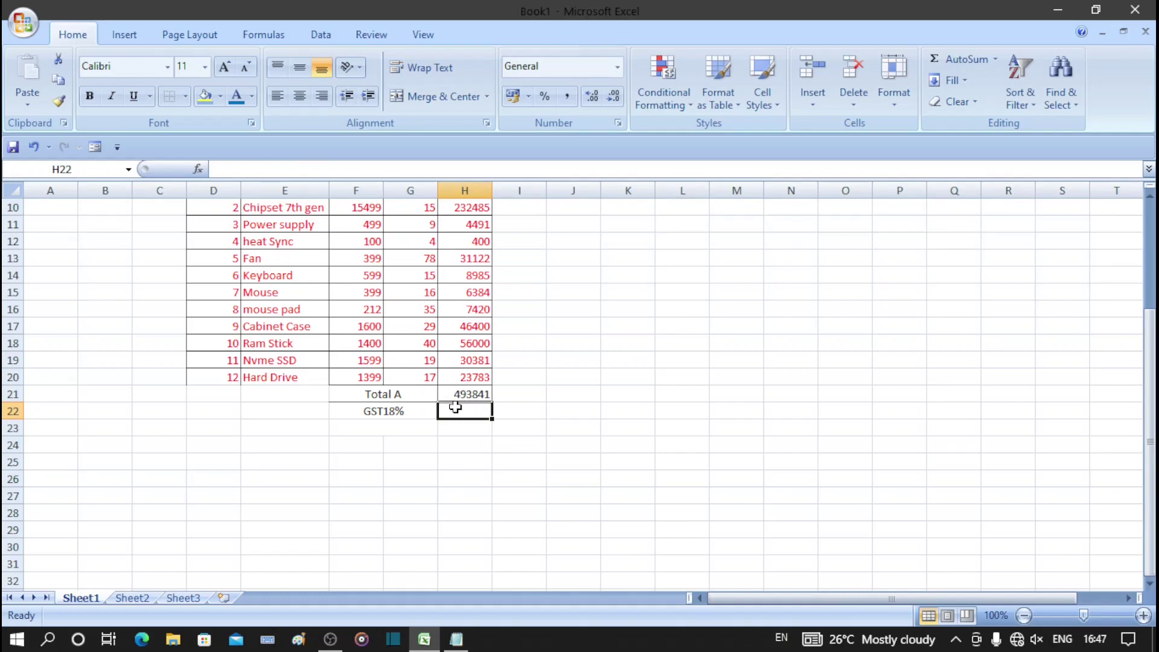
{"action": "type", "text": "="}
{"action": "left_click", "coordinate": [463, 395]}
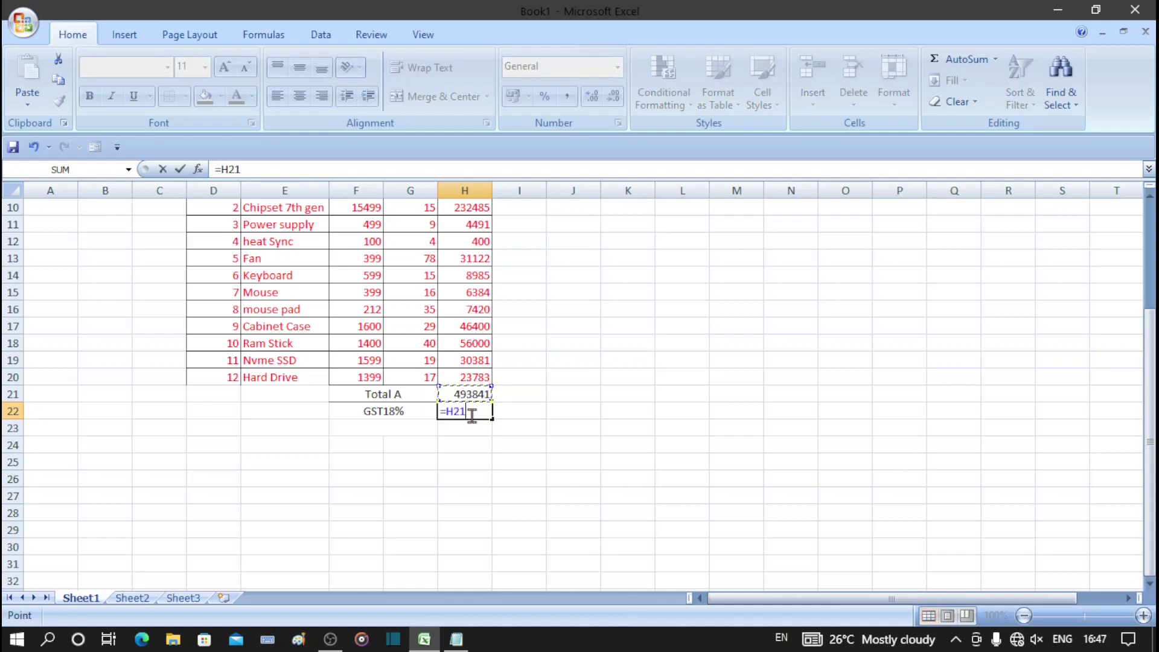
{"action": "type", "text": "*"}
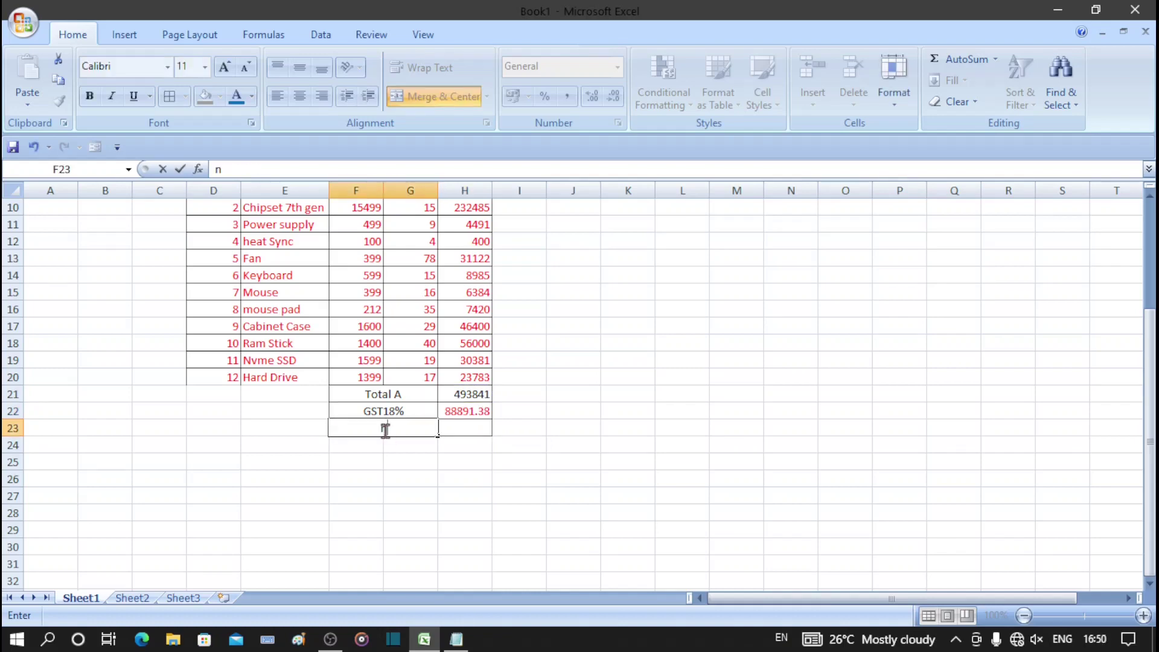
{"action": "type", "text": "Net Amount"}
Add the 'Net Amount' row with =H21+H22 in H23, giving 582732.4.
{"action": "left_click", "coordinate": [465, 428]}
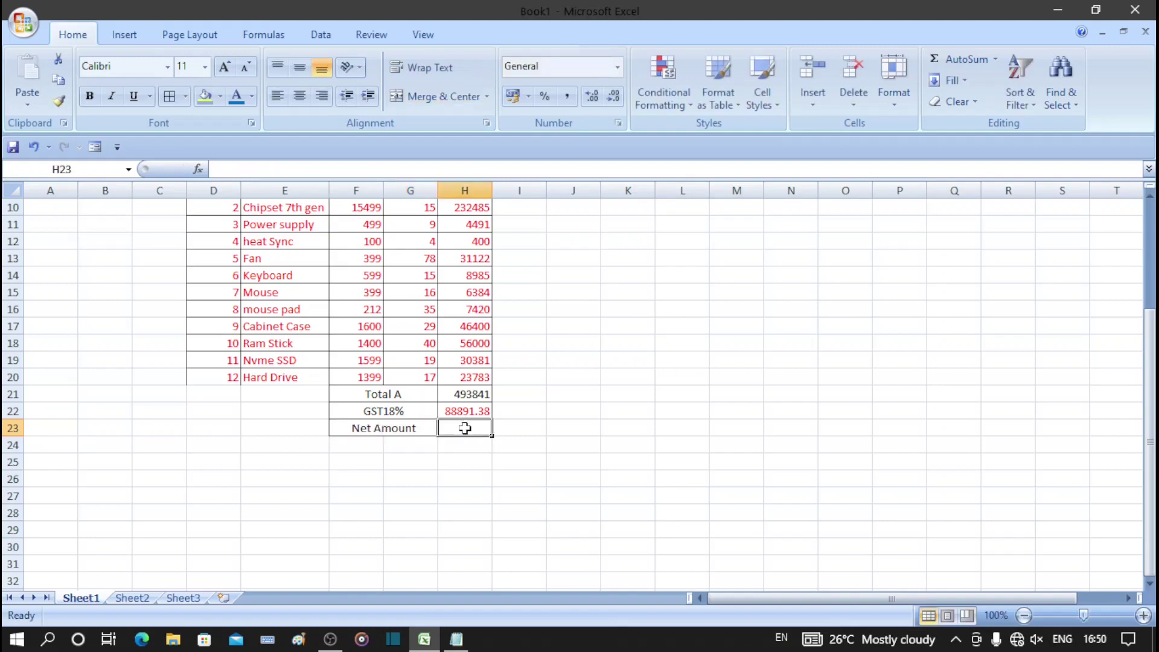
{"action": "type", "text": "="}
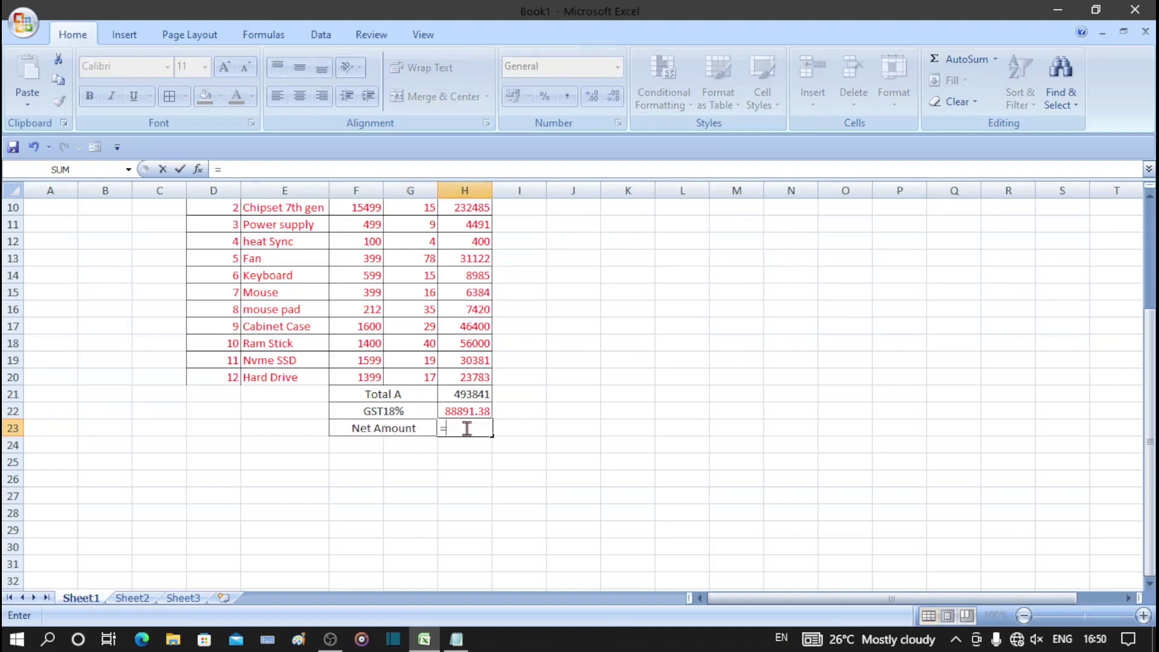
{"action": "left_click", "coordinate": [465, 393]}
{"action": "type", "text": "+"}
{"action": "left_click", "coordinate": [467, 411]}
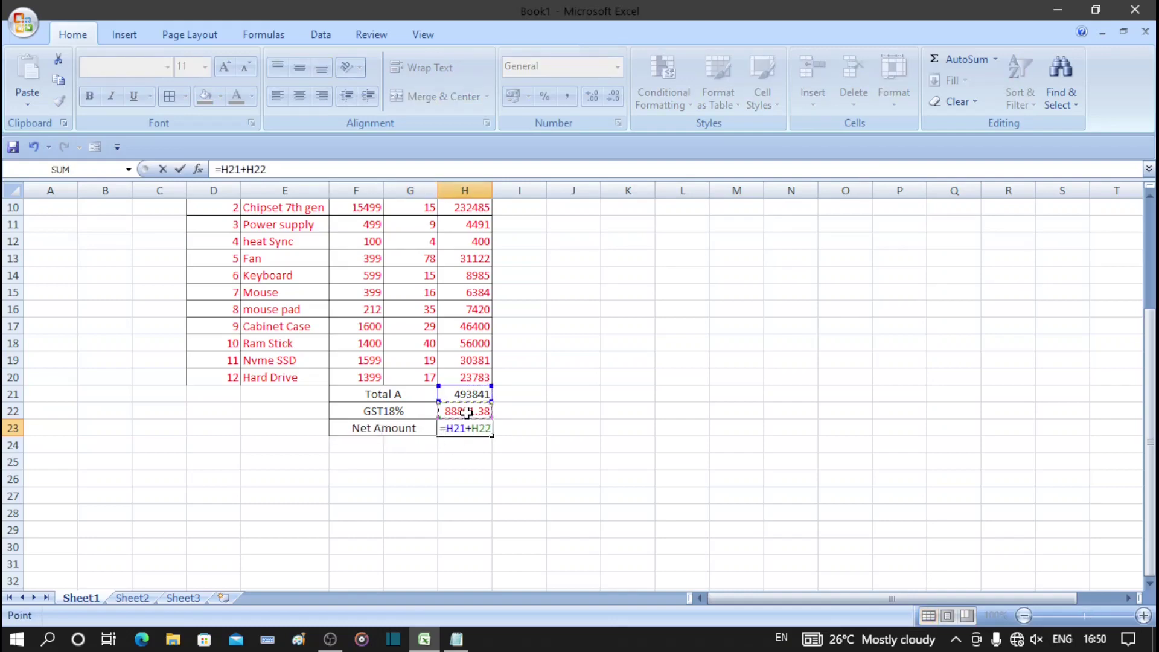
{"action": "key", "text": "Return"}
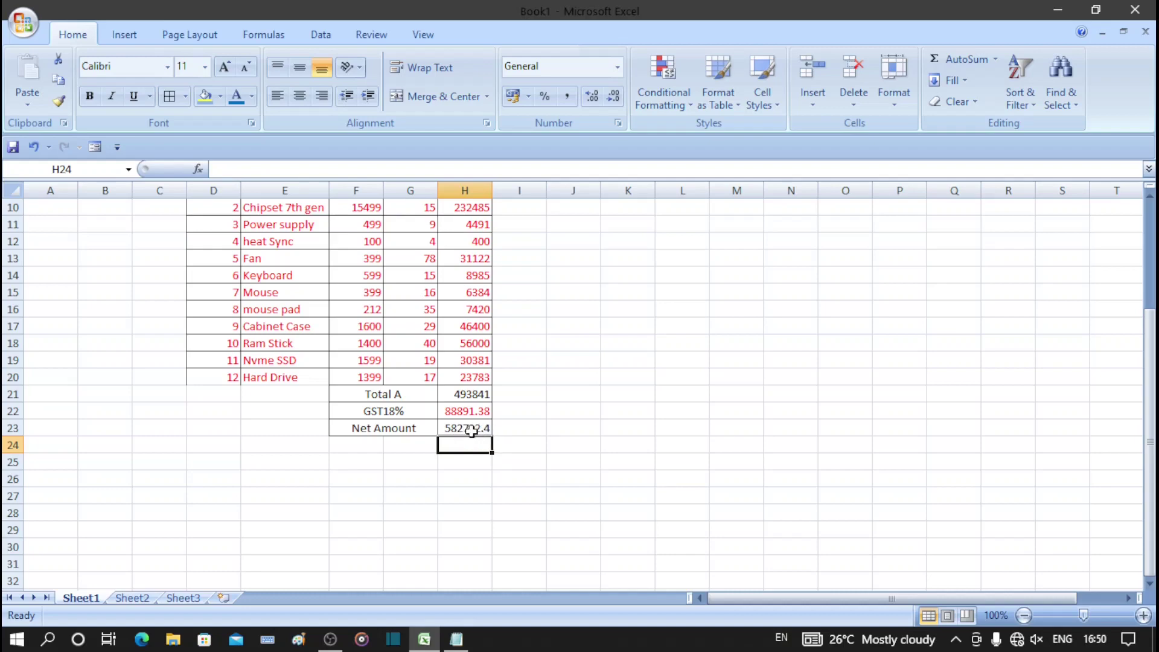
{"action": "scroll", "coordinate": [472, 431], "scroll_direction": "up", "scroll_amount": 3}
AutoFit the widths of columns D–H to the billing table contents.
{"action": "scroll", "coordinate": [318, 446], "scroll_direction": "down", "scroll_amount": 2}
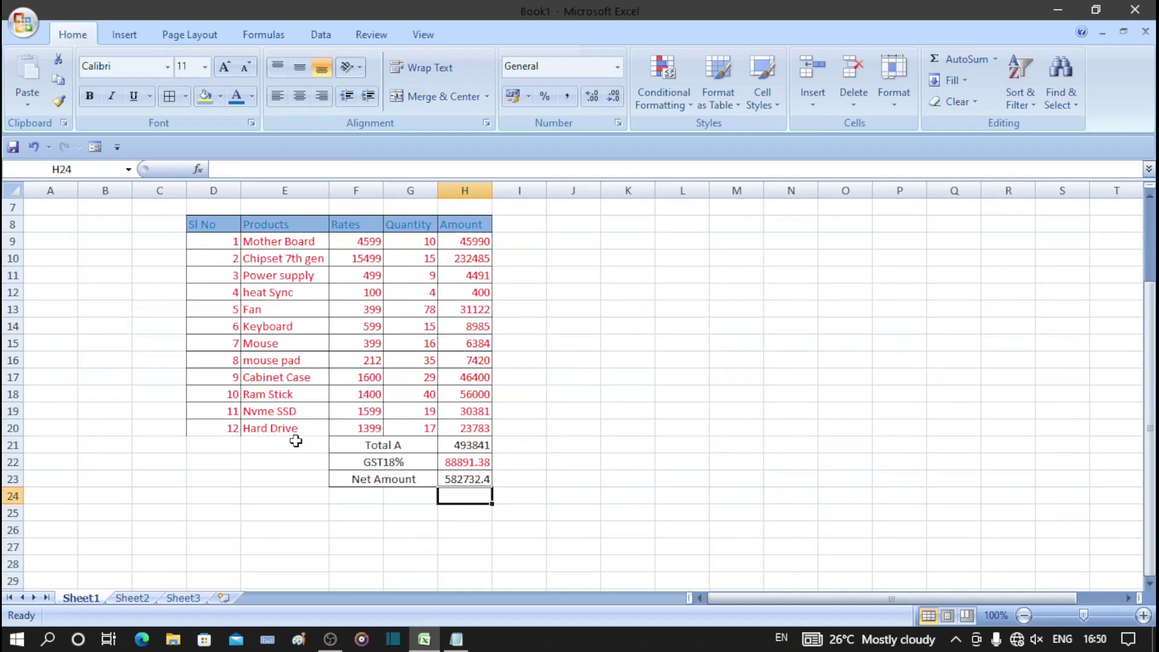
{"action": "left_click", "coordinate": [305, 462]}
{"action": "scroll", "coordinate": [306, 447], "scroll_direction": "up", "scroll_amount": 1}
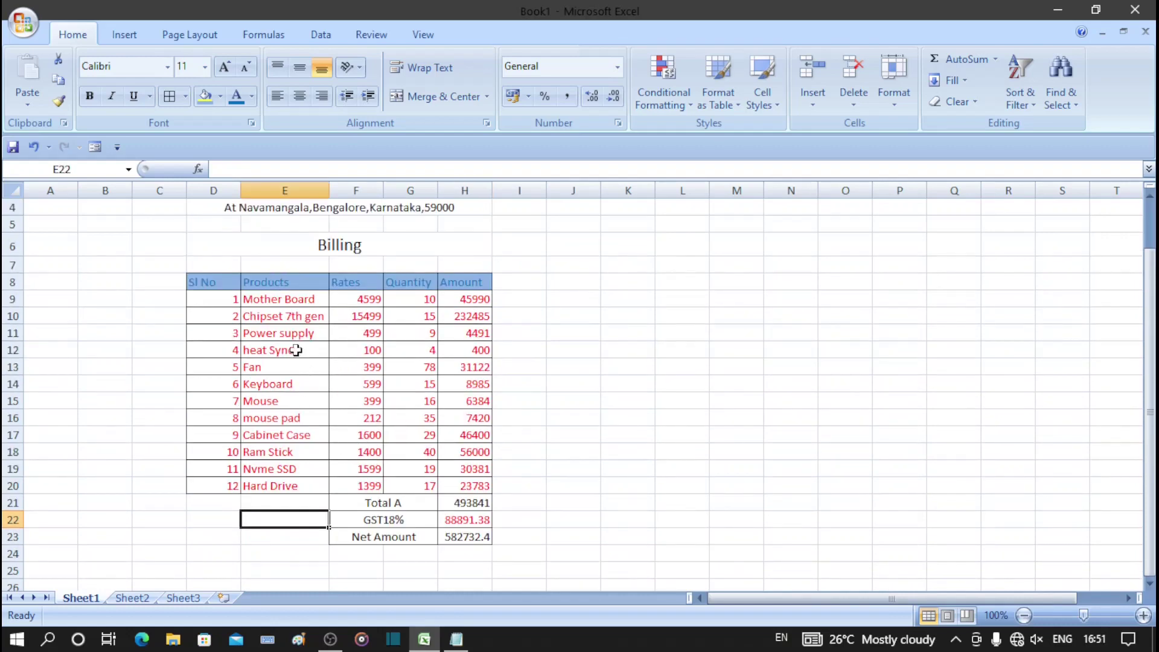
{"action": "scroll", "coordinate": [258, 423], "scroll_direction": "up", "scroll_amount": 1}
{"action": "left_click_drag", "start_coordinate": [194, 251], "coordinate": [337, 561]}
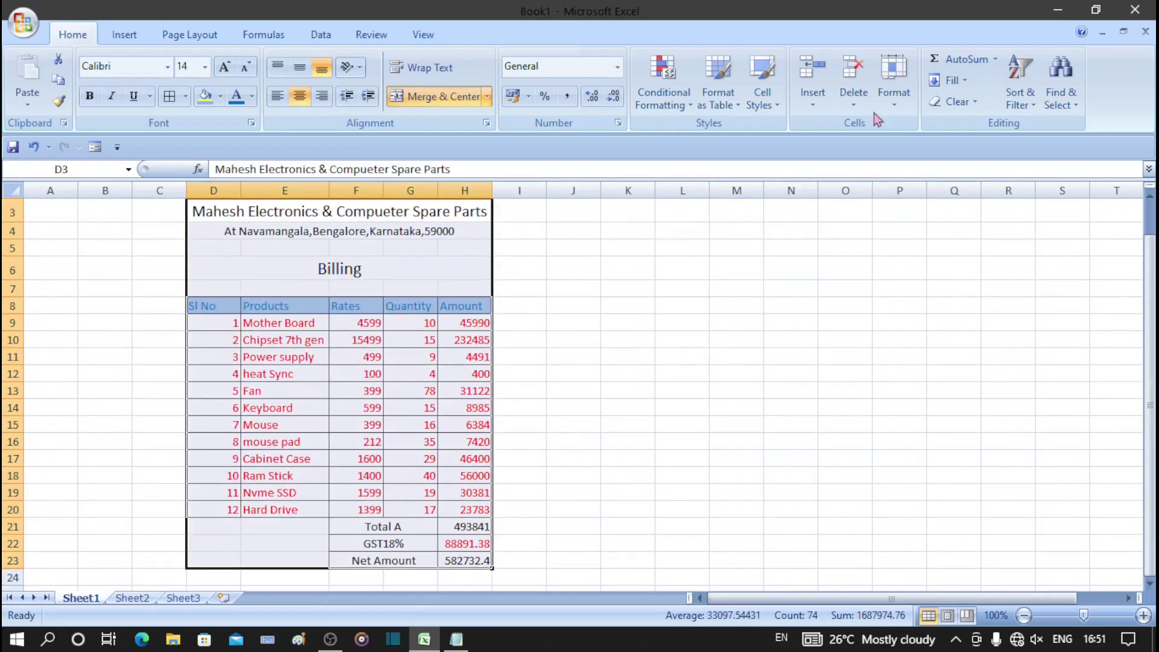
{"action": "left_click", "coordinate": [897, 90]}
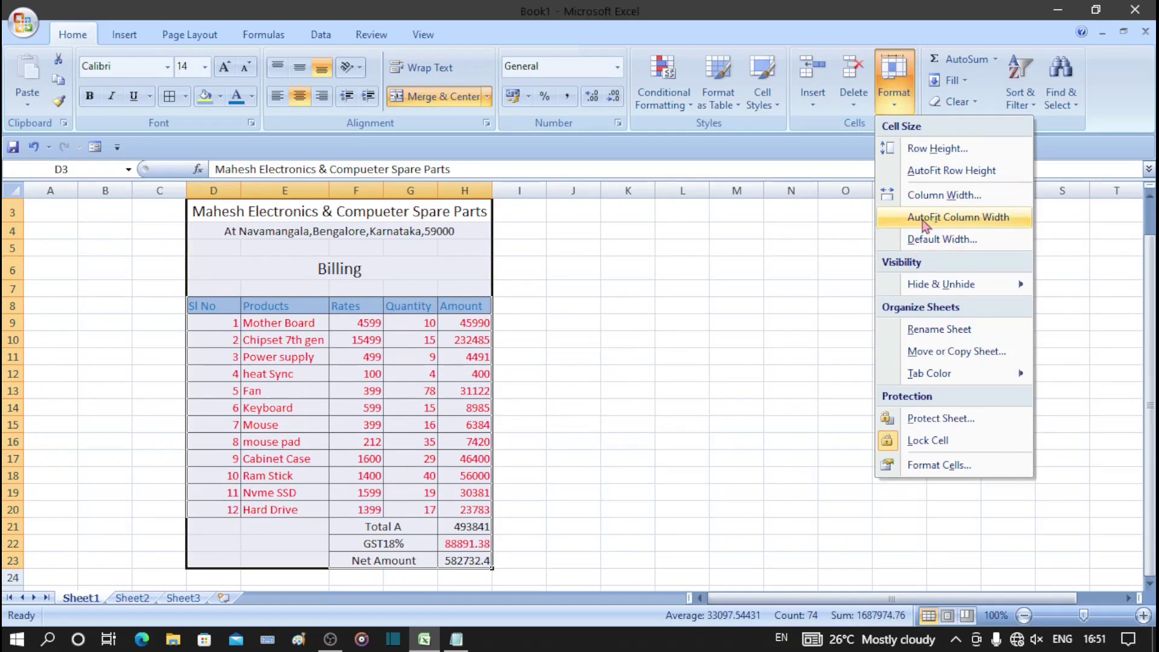
{"action": "left_click", "coordinate": [926, 223]}
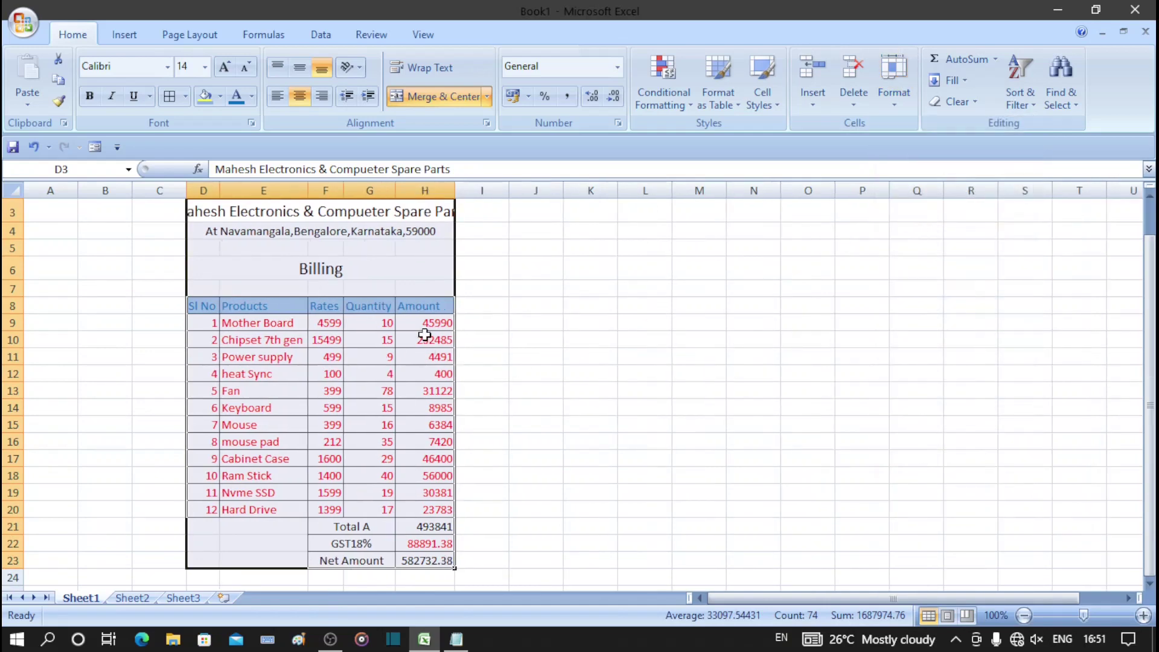
Decrease the font size of the shop title and the address line (to 10).
{"action": "left_click", "coordinate": [471, 362]}
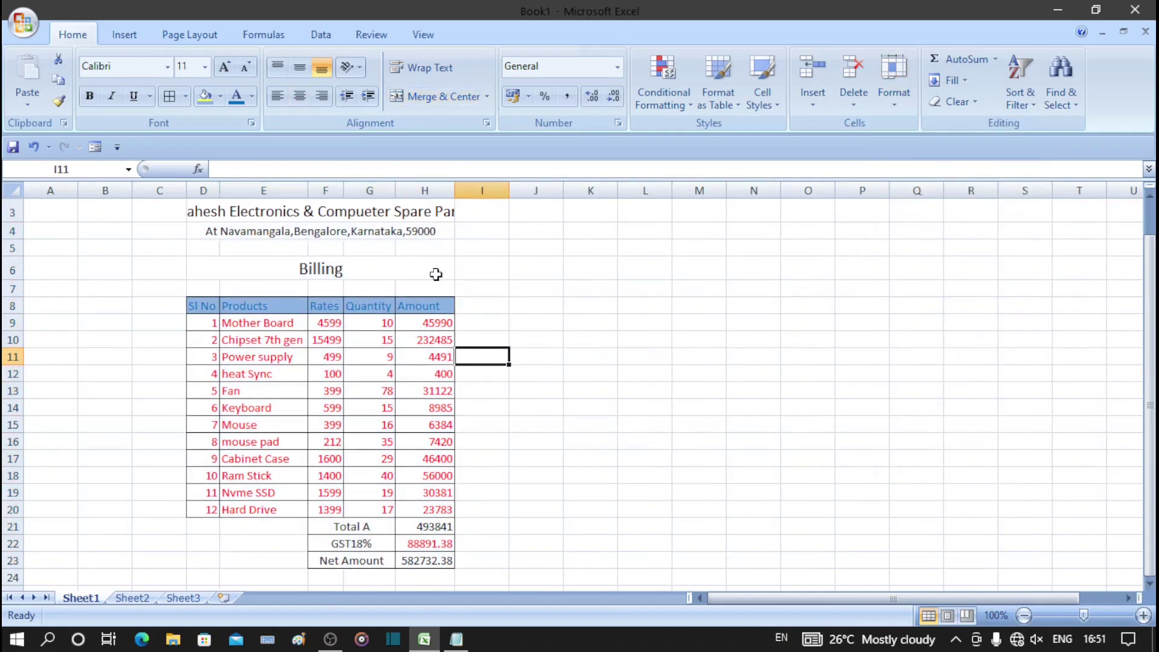
{"action": "left_click", "coordinate": [426, 207]}
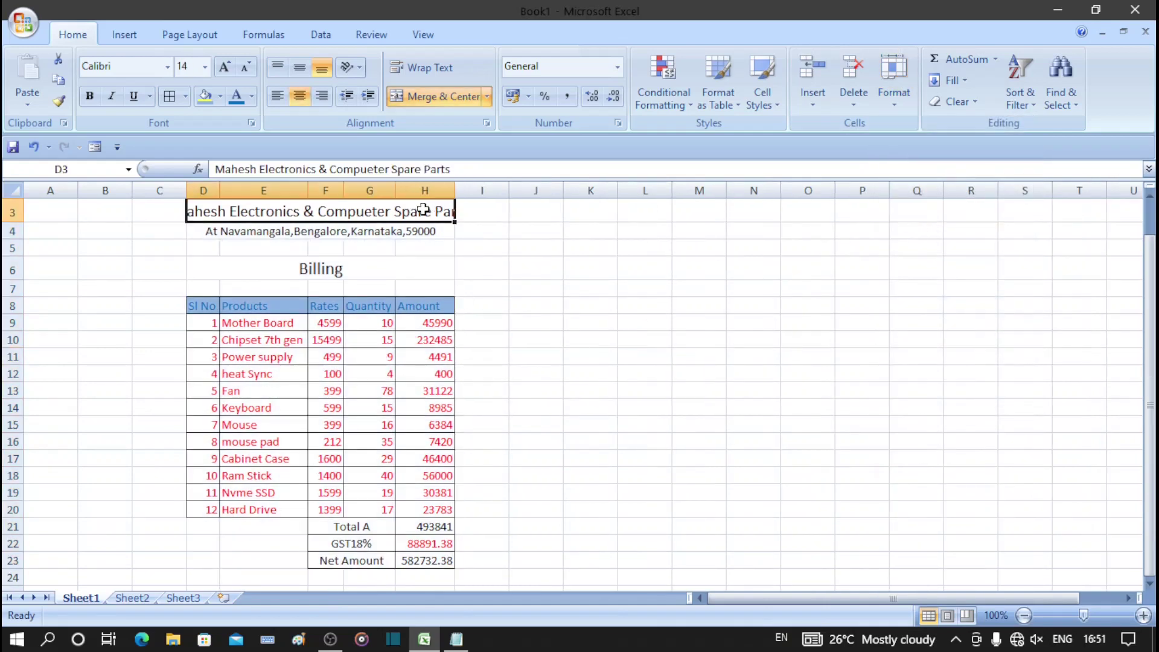
{"action": "left_click", "coordinate": [247, 72]}
{"action": "left_click", "coordinate": [476, 266]}
{"action": "left_click", "coordinate": [301, 230]}
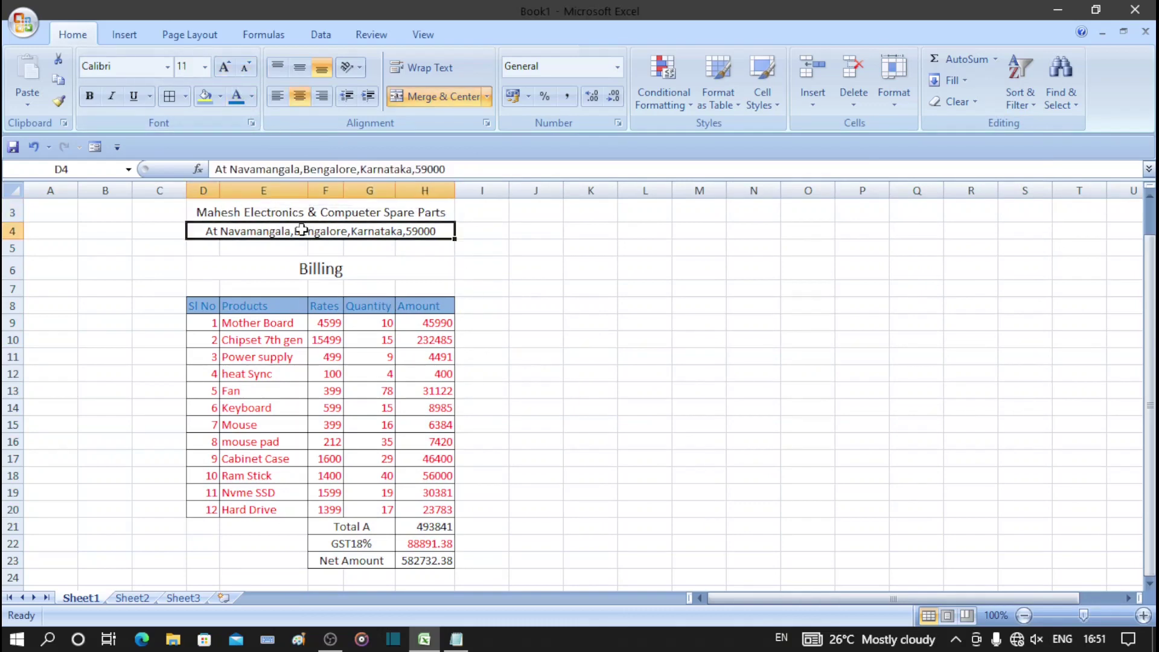
{"action": "left_click", "coordinate": [245, 66]}
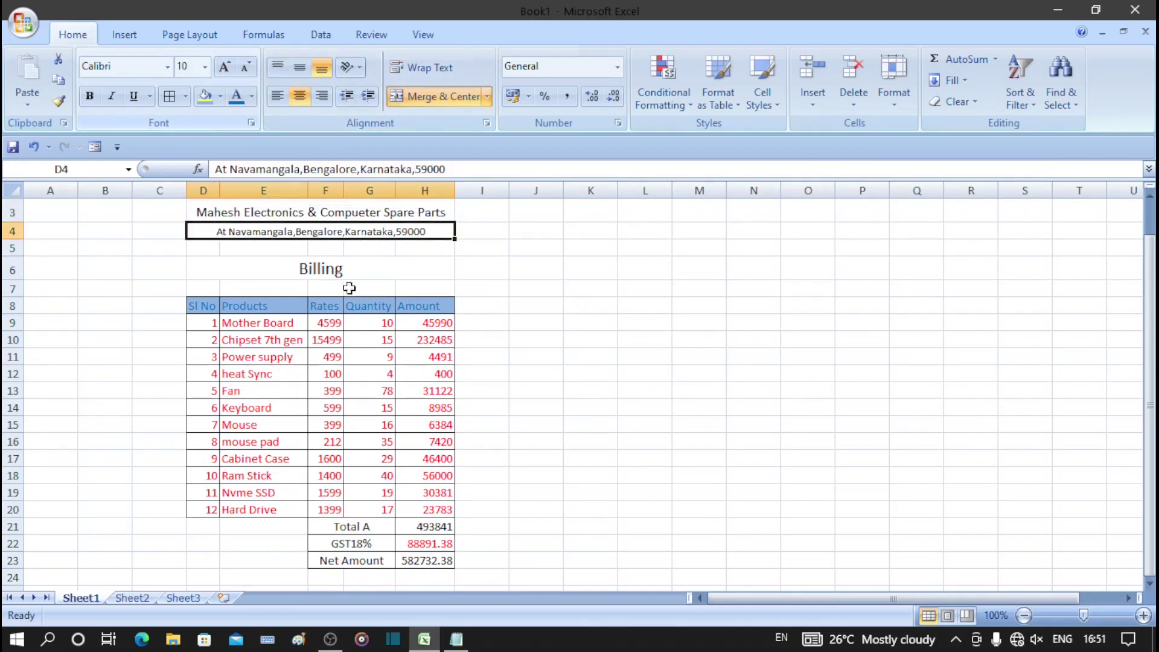
Shade the title and address rows D3:H4 with a light blue fill.
{"action": "left_click", "coordinate": [482, 269]}
{"action": "left_click_drag", "start_coordinate": [194, 206], "coordinate": [310, 230]}
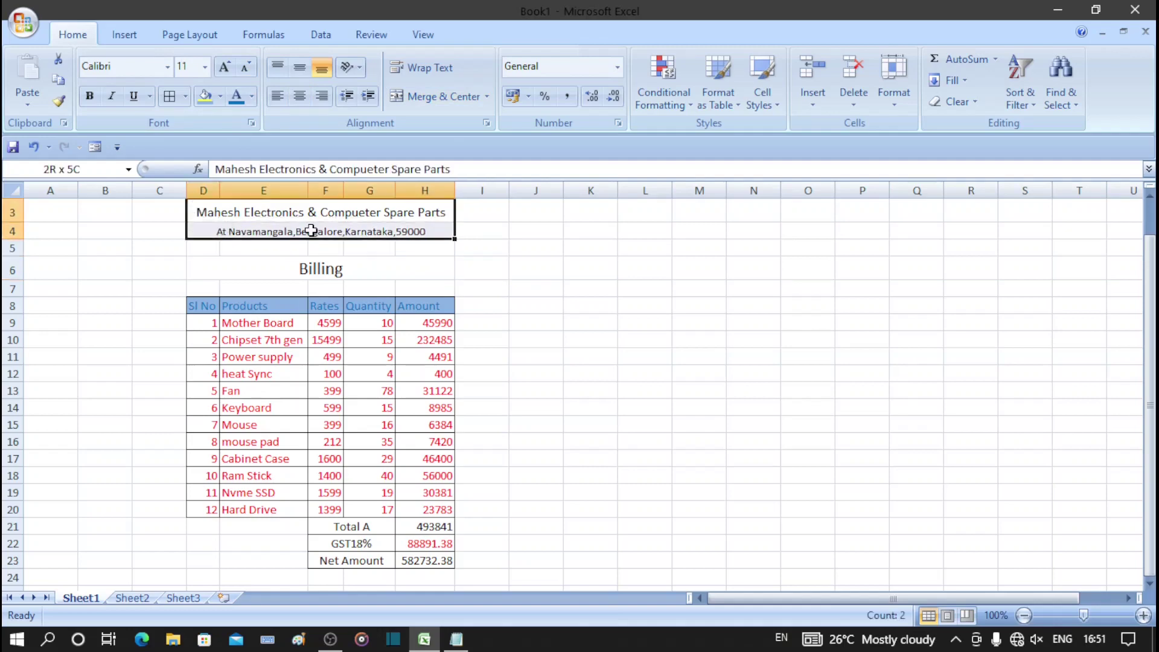
{"action": "left_click", "coordinate": [221, 96]}
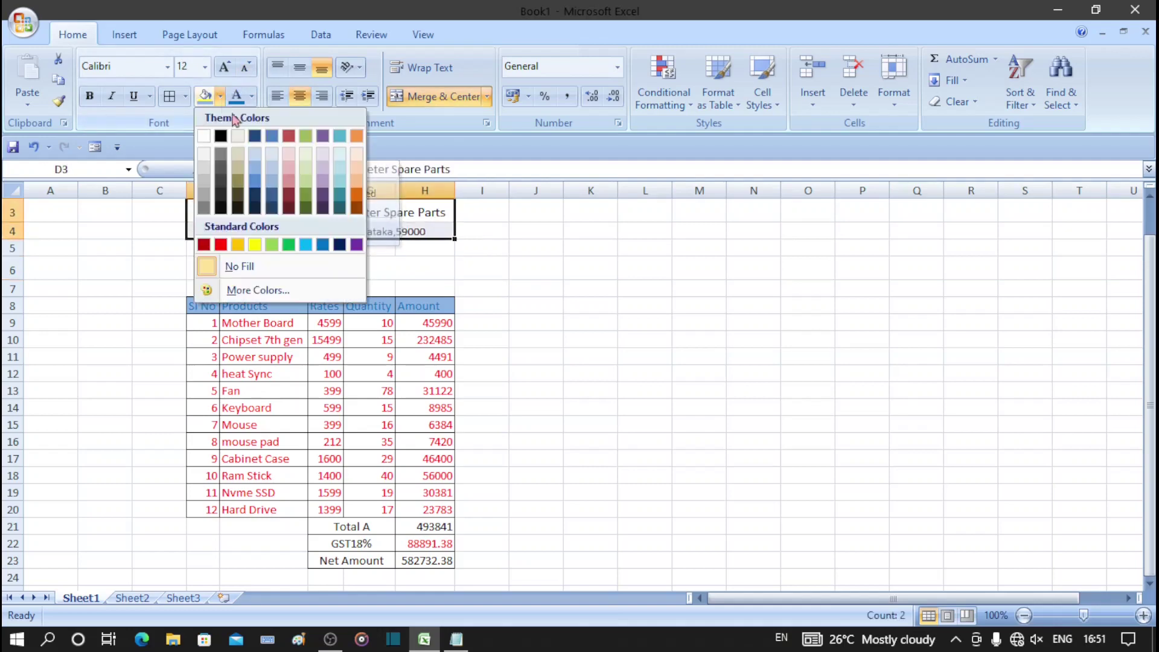
{"action": "left_click", "coordinate": [272, 165]}
{"action": "left_click", "coordinate": [481, 302]}
{"action": "scroll", "coordinate": [423, 339], "scroll_direction": "up", "scroll_amount": 1}
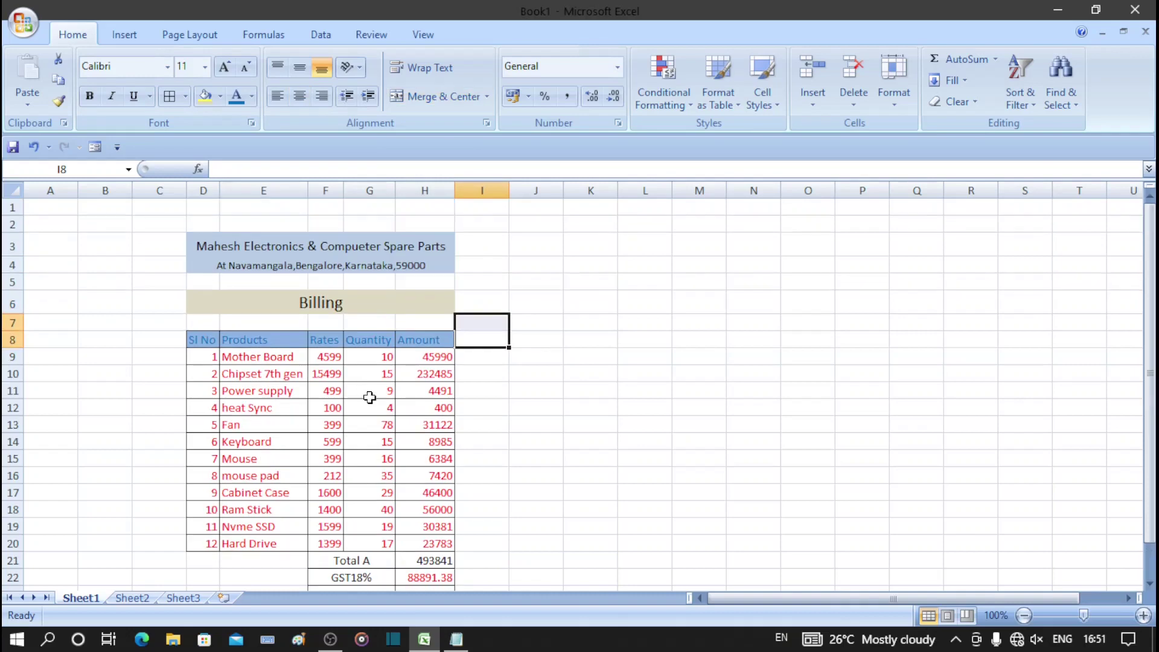
{"action": "scroll", "coordinate": [370, 397], "scroll_direction": "down", "scroll_amount": 1, "text": "ctrl"}
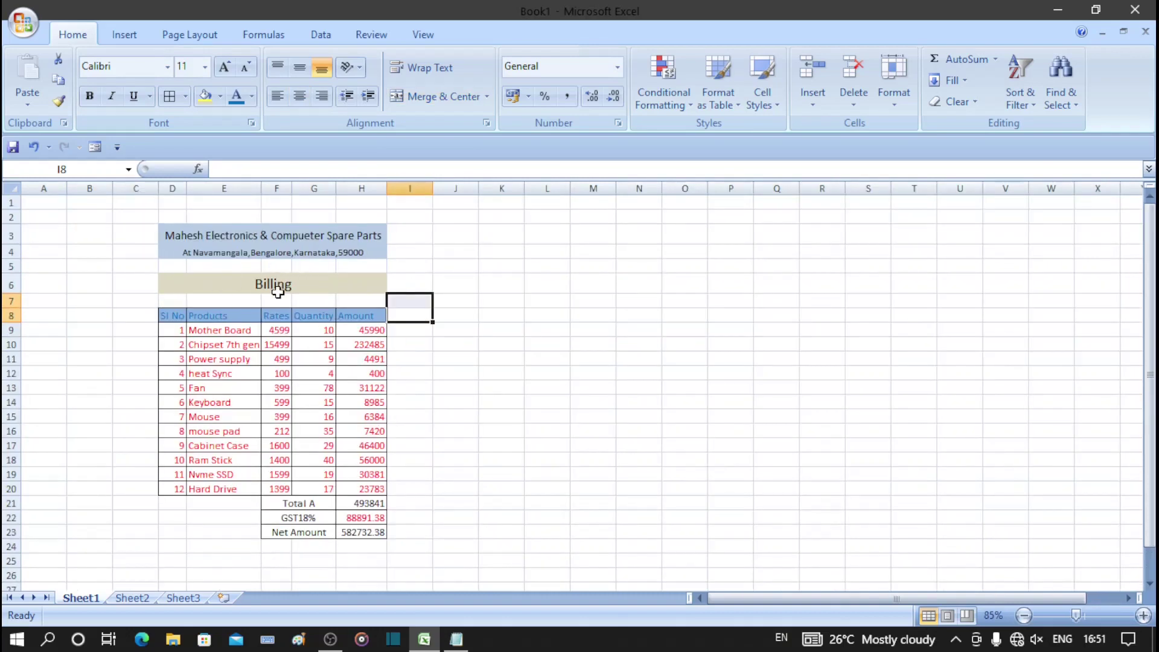